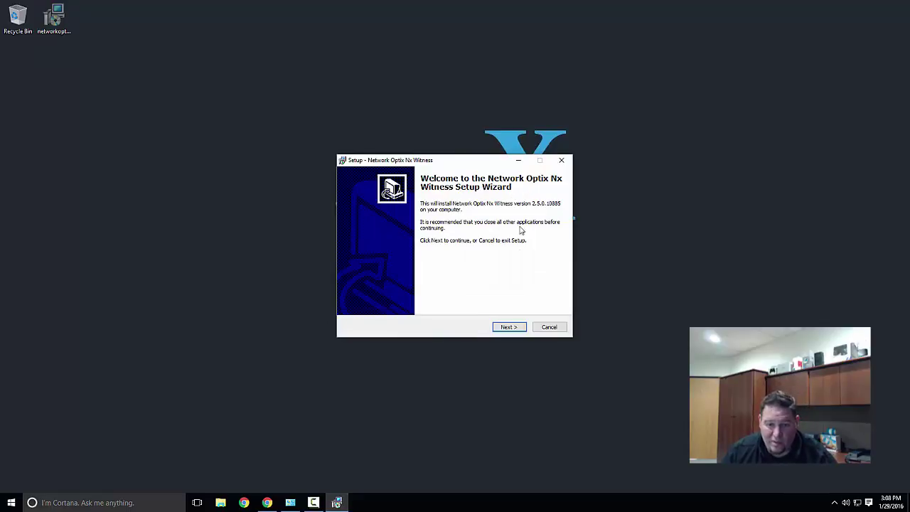
Accept the licence agreement and install both the Nx Witness server and client components
{"action": "left_click", "coordinate": [508, 326]}
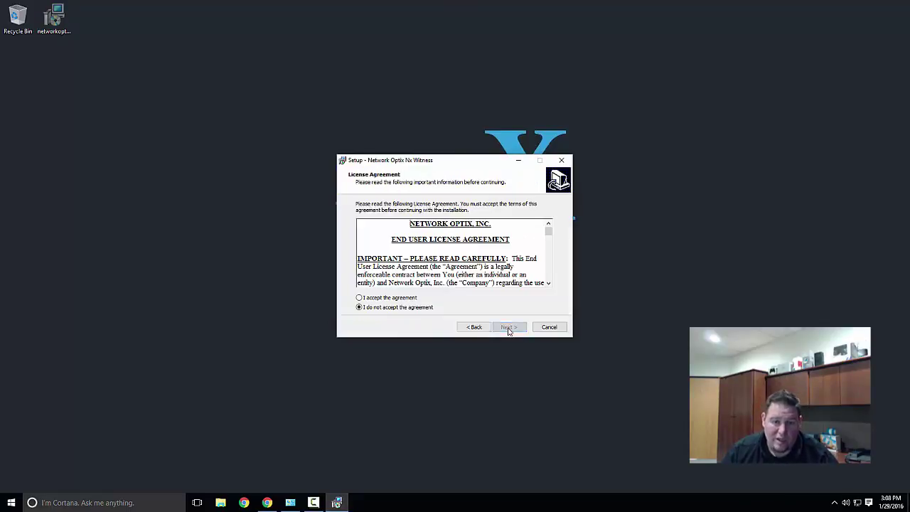
{"action": "left_click", "coordinate": [399, 298]}
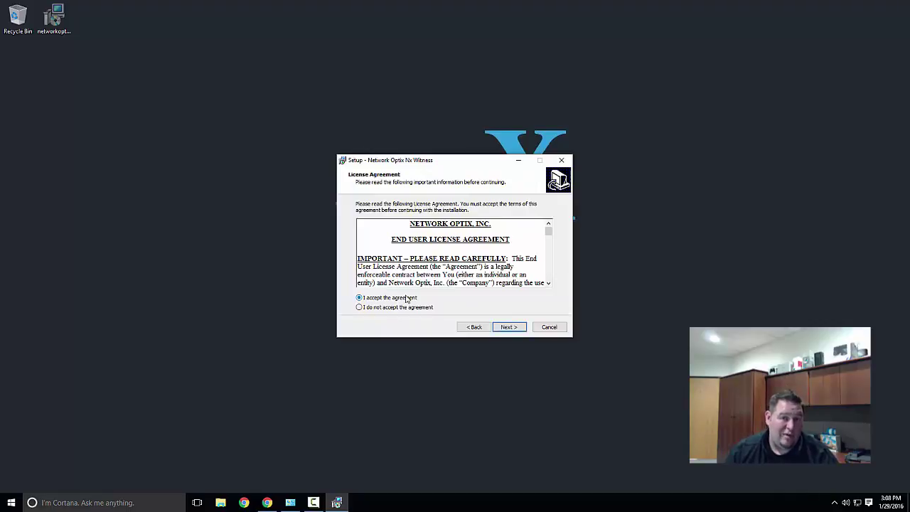
{"action": "left_click", "coordinate": [508, 325]}
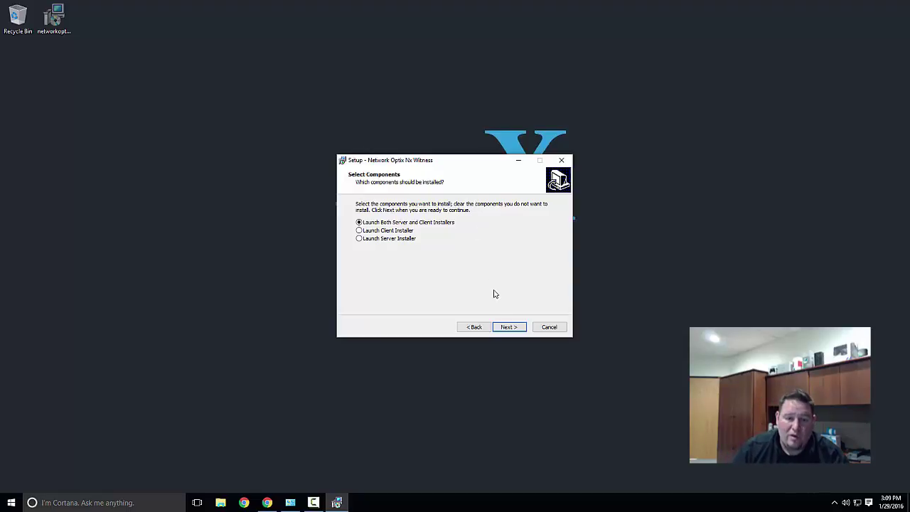
{"action": "left_click", "coordinate": [503, 326]}
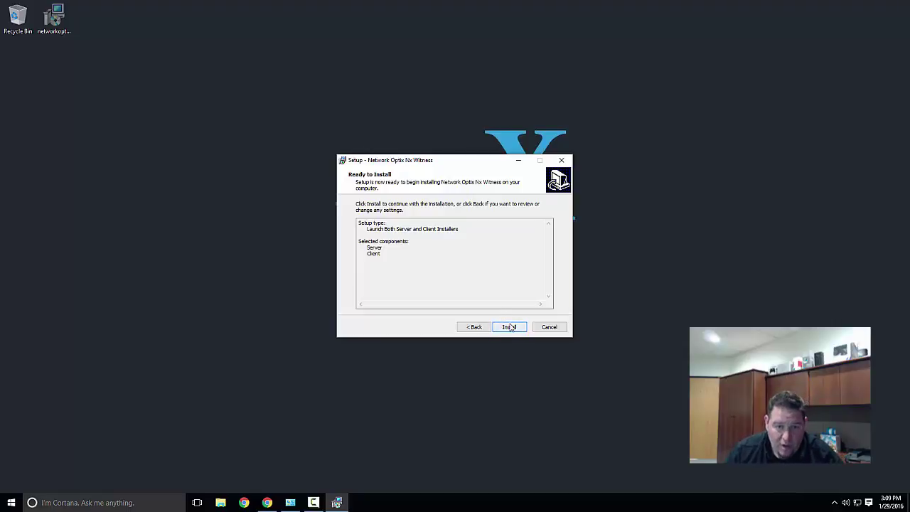
{"action": "left_click", "coordinate": [508, 326]}
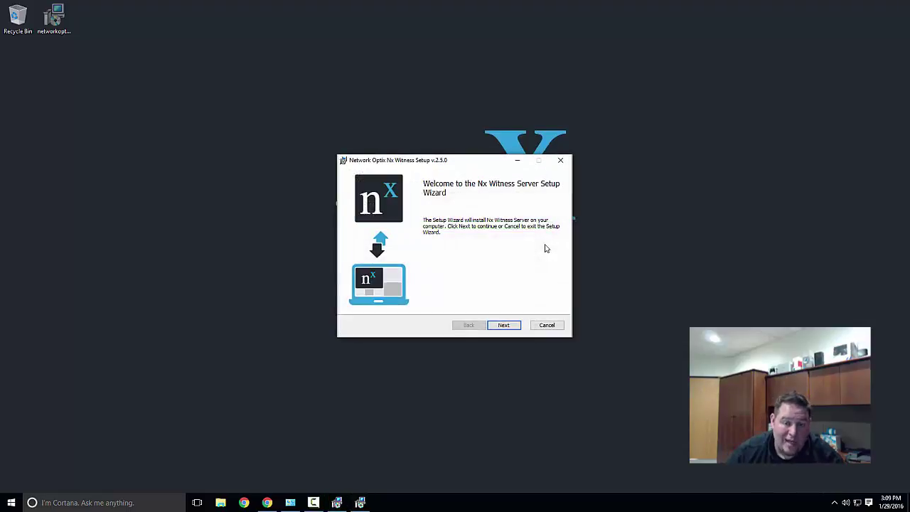
Name the system 'tony_demo' on port 7001, then enter and confirm the admin password
{"action": "left_click", "coordinate": [503, 325]}
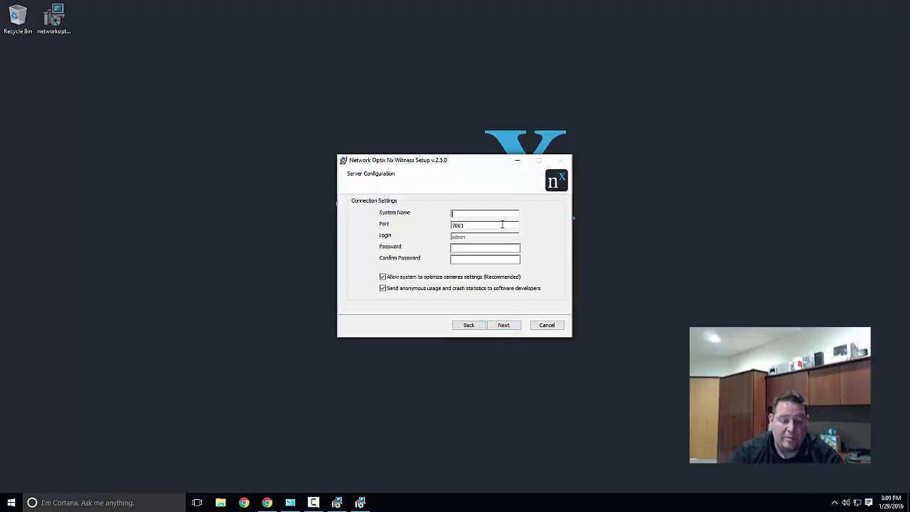
{"action": "type", "text": "tony"}
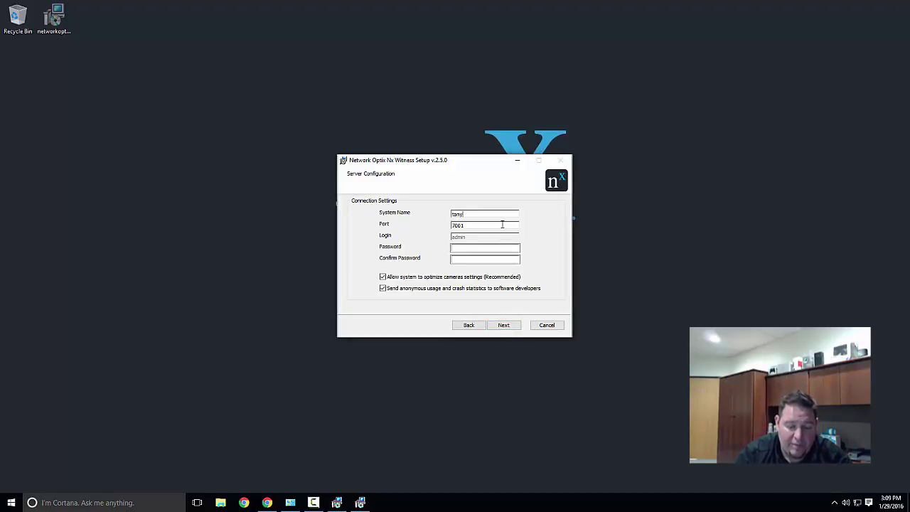
{"action": "type", "text": "_demo"}
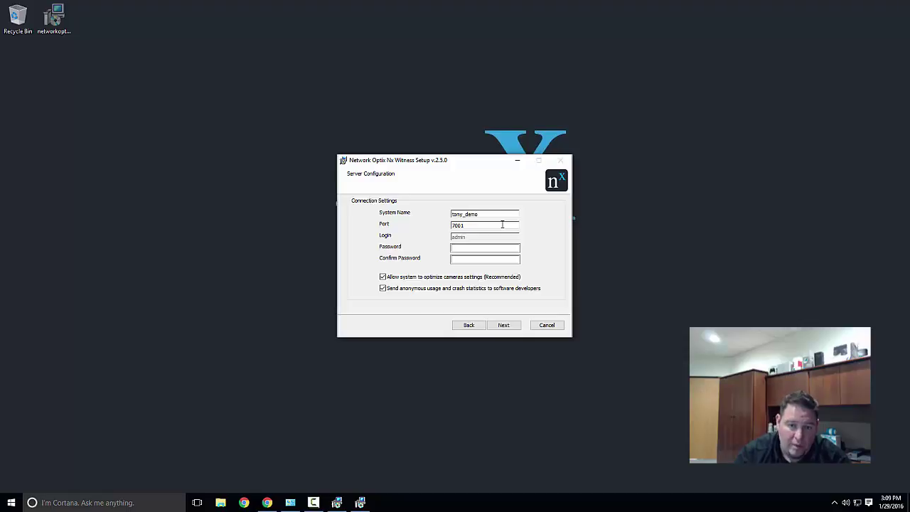
{"action": "left_click", "coordinate": [498, 247]}
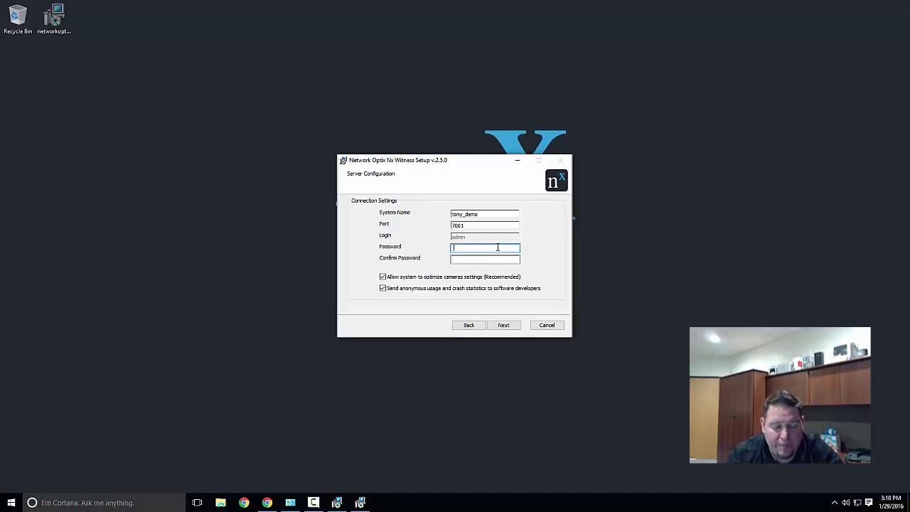
{"action": "type", "text": "123456"}
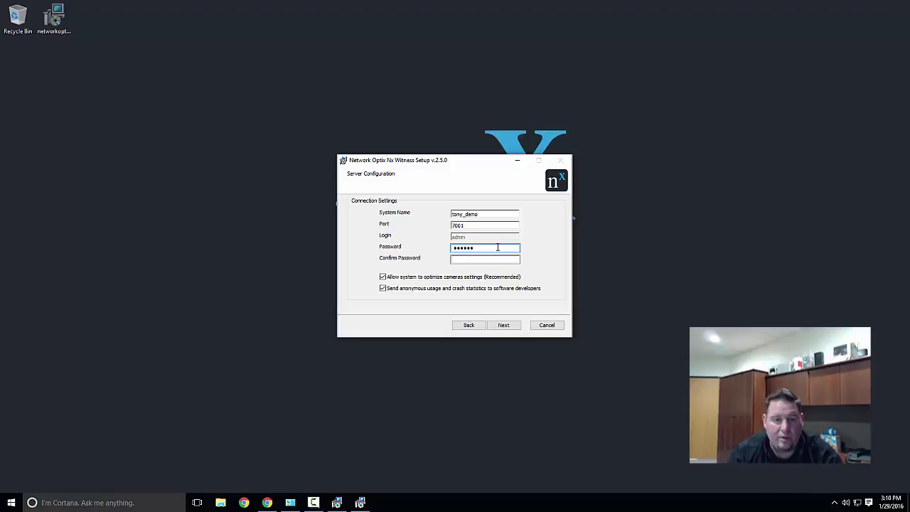
{"action": "key", "text": "Tab"}
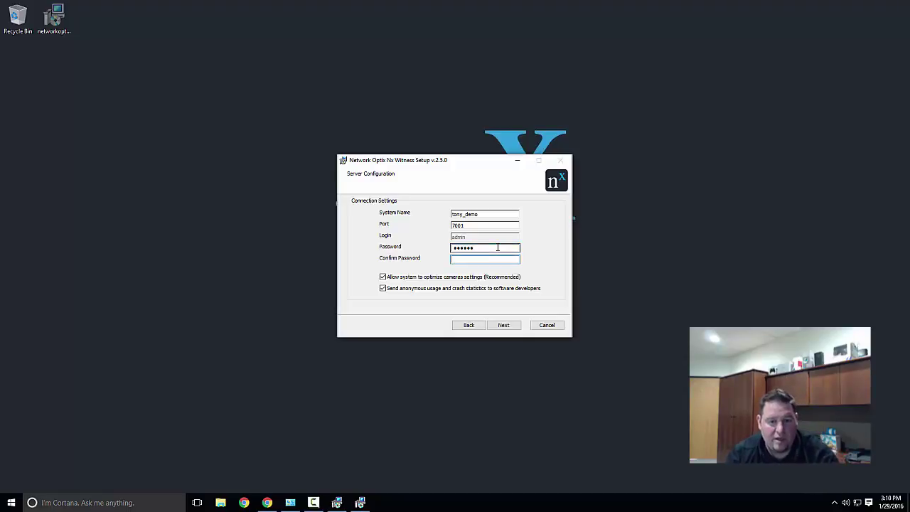
{"action": "type", "text": "123456"}
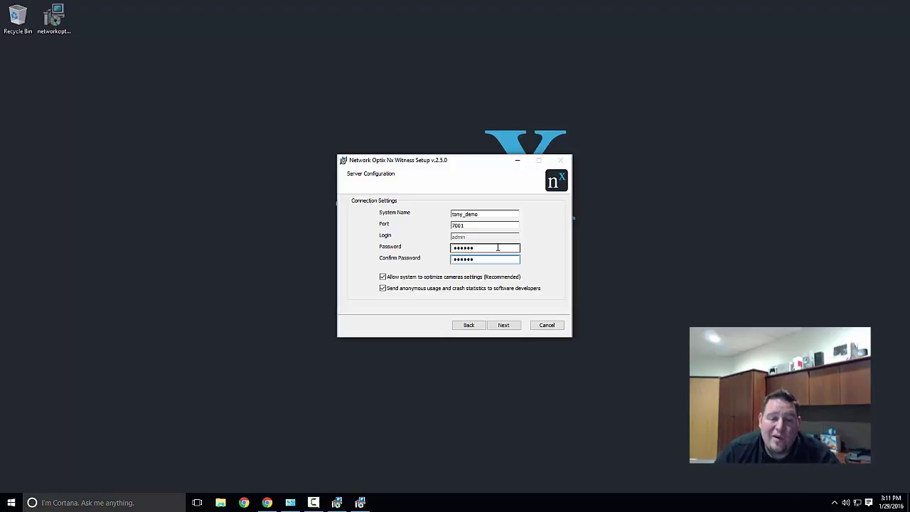
Install the Nx Witness Server, check it from the tray icon, and finish its wizard
{"action": "left_click", "coordinate": [503, 324]}
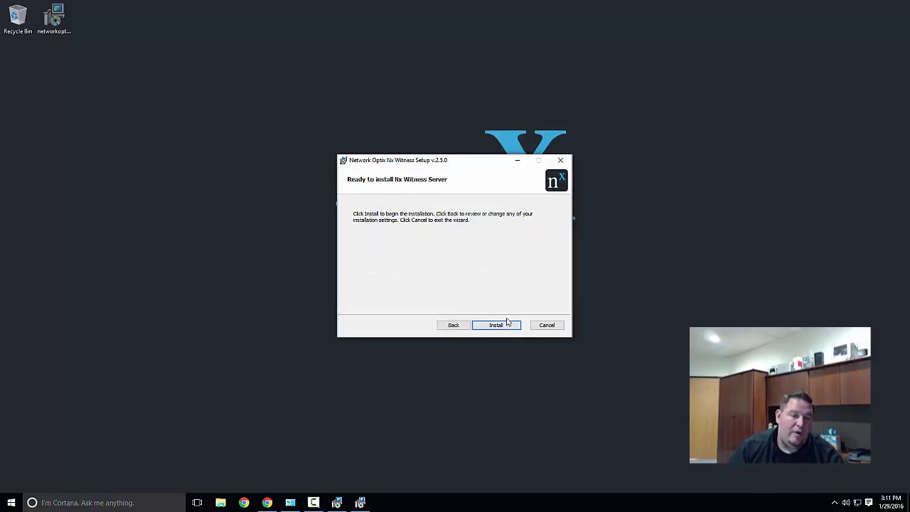
{"action": "left_click", "coordinate": [506, 329]}
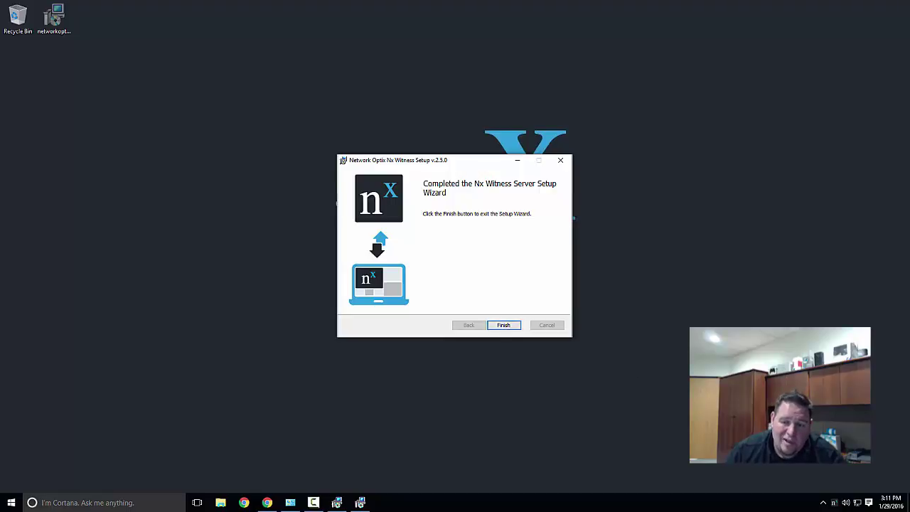
{"action": "right_click", "coordinate": [833, 504]}
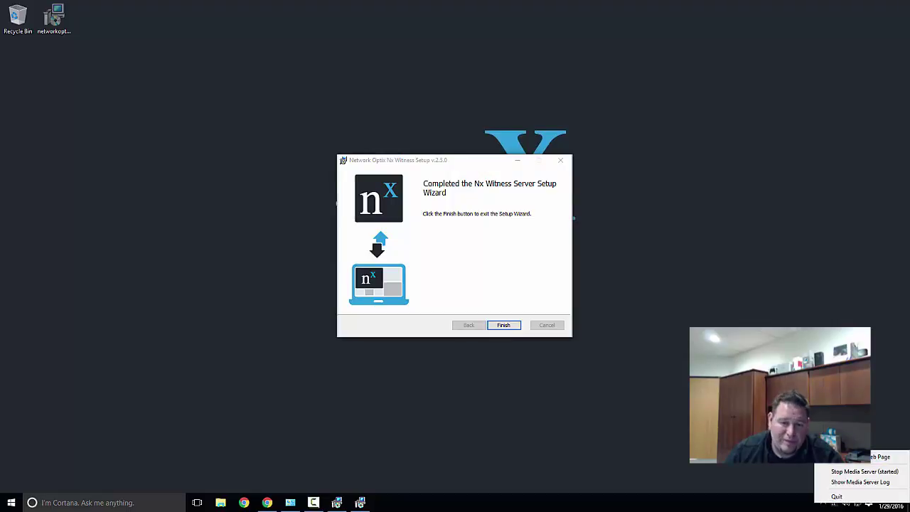
{"action": "left_click", "coordinate": [640, 398]}
{"action": "left_click", "coordinate": [498, 325]}
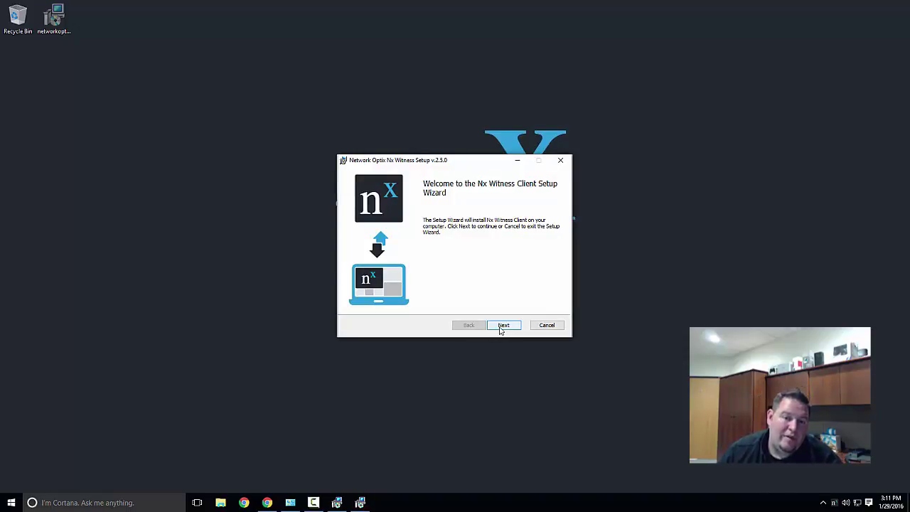
Install the Nx Witness Client without a desktop shortcut, then finish and launch it
{"action": "left_click", "coordinate": [502, 329]}
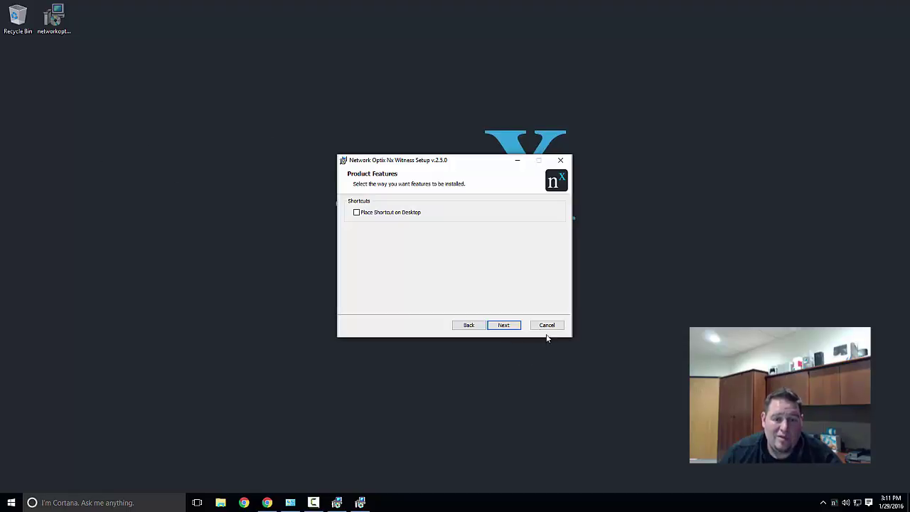
{"action": "left_click", "coordinate": [517, 326]}
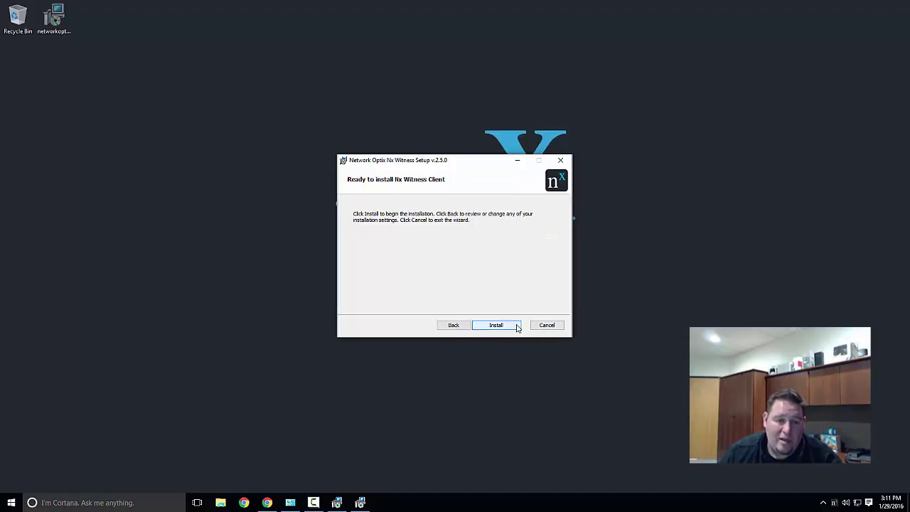
{"action": "left_click", "coordinate": [516, 325]}
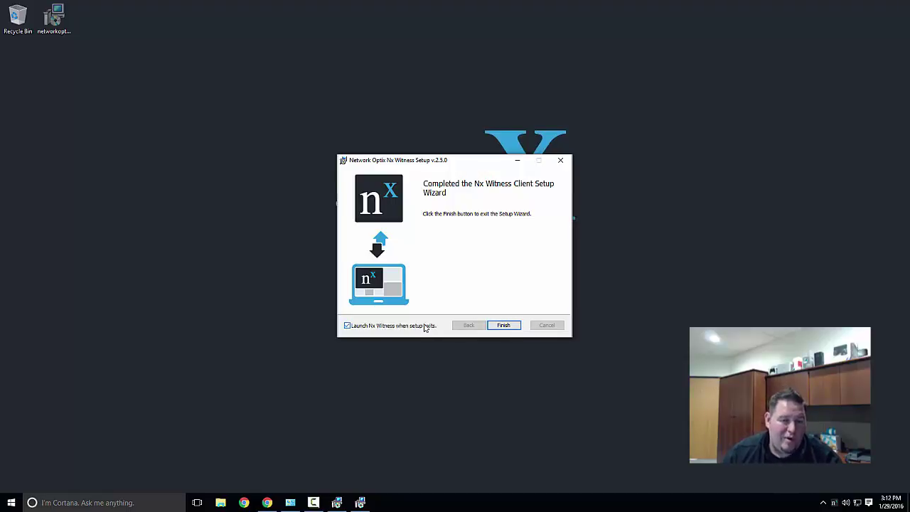
{"action": "left_click", "coordinate": [497, 325]}
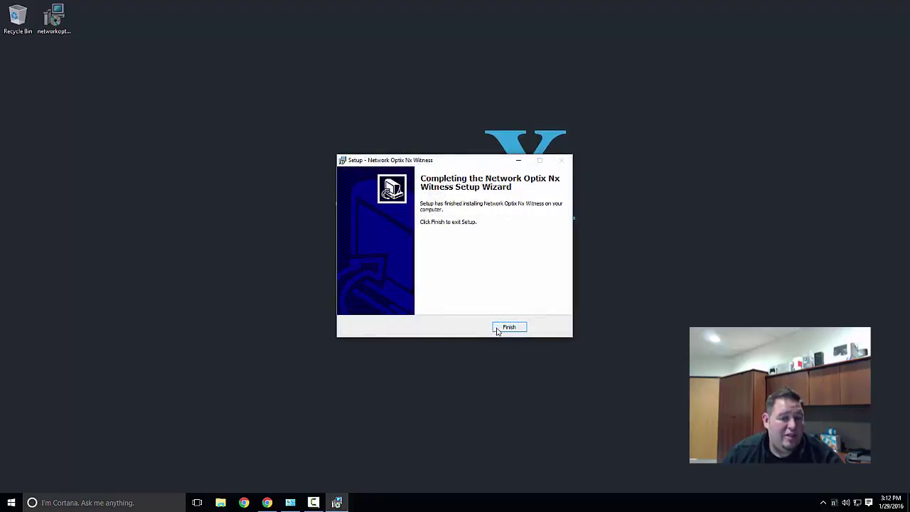
{"action": "left_click", "coordinate": [497, 329]}
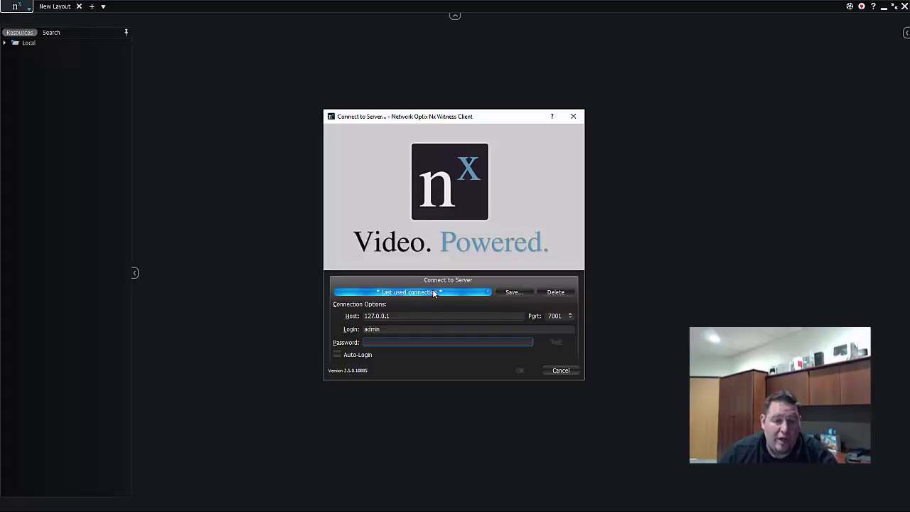
Connect to the demo server at 127.0.0.1:7001 with the admin password after a successful test
{"action": "left_click", "coordinate": [435, 294]}
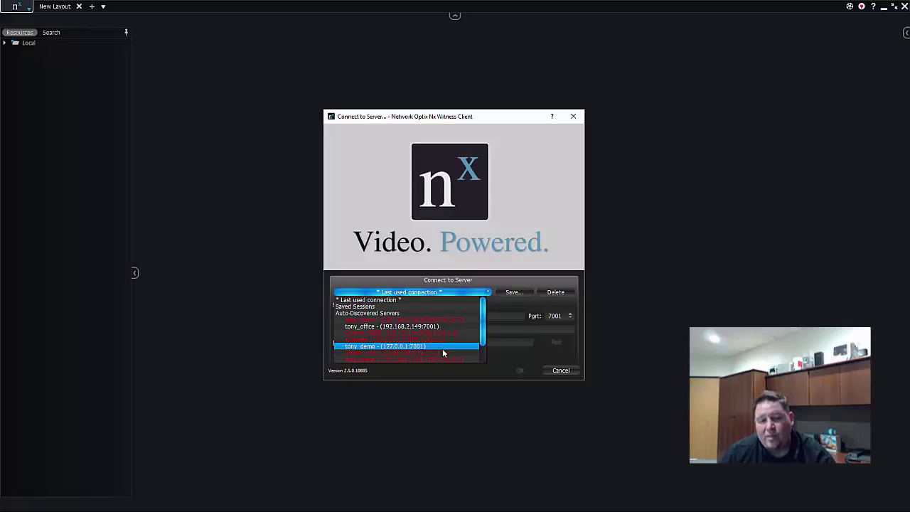
{"action": "left_click", "coordinate": [442, 348]}
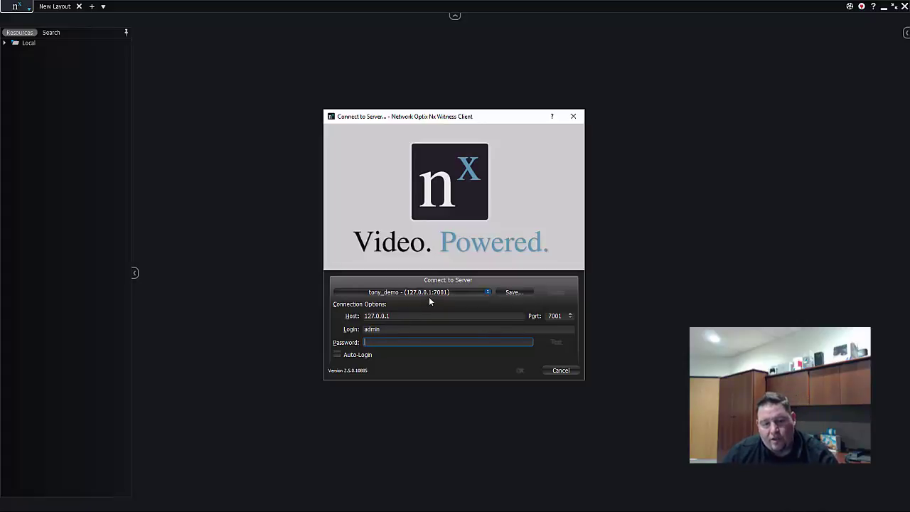
{"action": "type", "text": "******"}
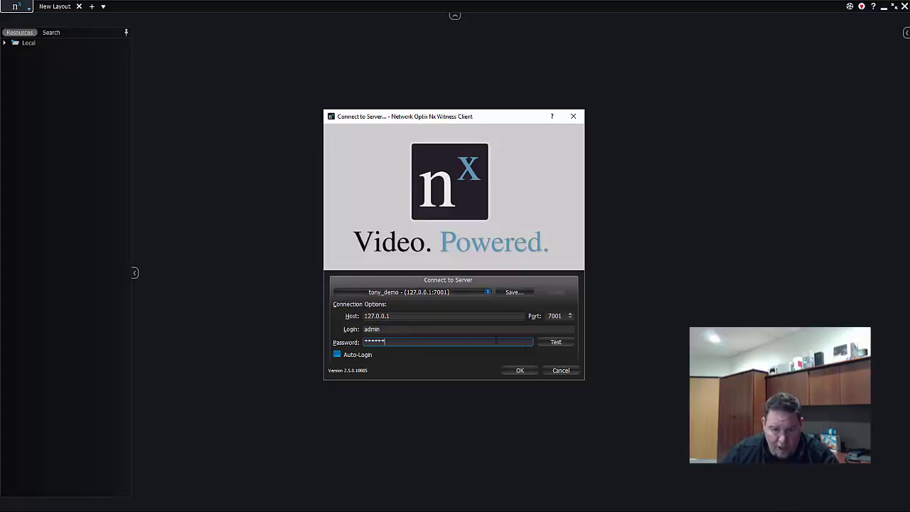
{"action": "left_click", "coordinate": [554, 345]}
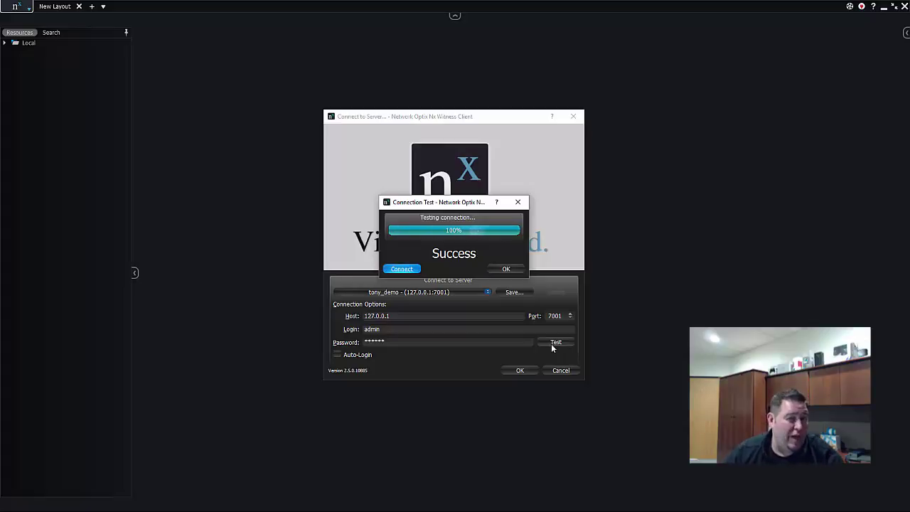
{"action": "left_click", "coordinate": [416, 271]}
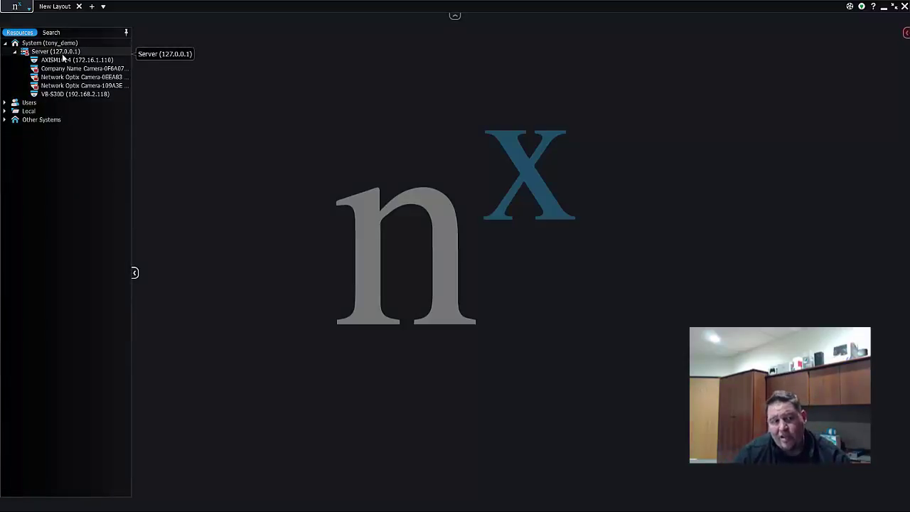
Expand Users and Other Systems in the resource tree, collapse Local, and briefly try Search
{"action": "left_click", "coordinate": [5, 103]}
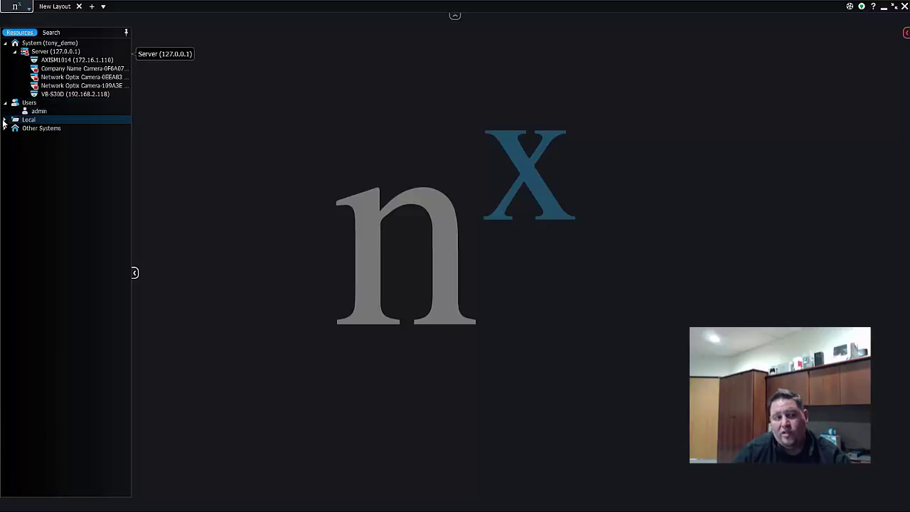
{"action": "left_click", "coordinate": [5, 119]}
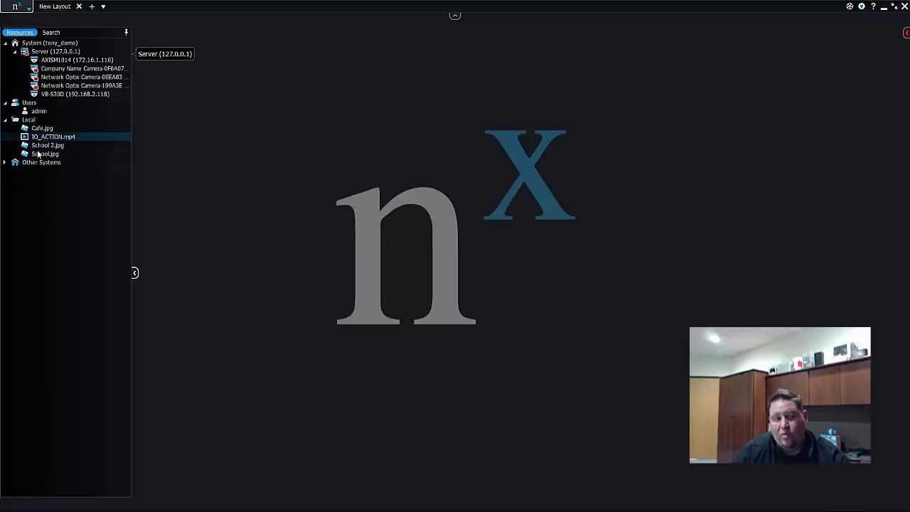
{"action": "left_click", "coordinate": [4, 164]}
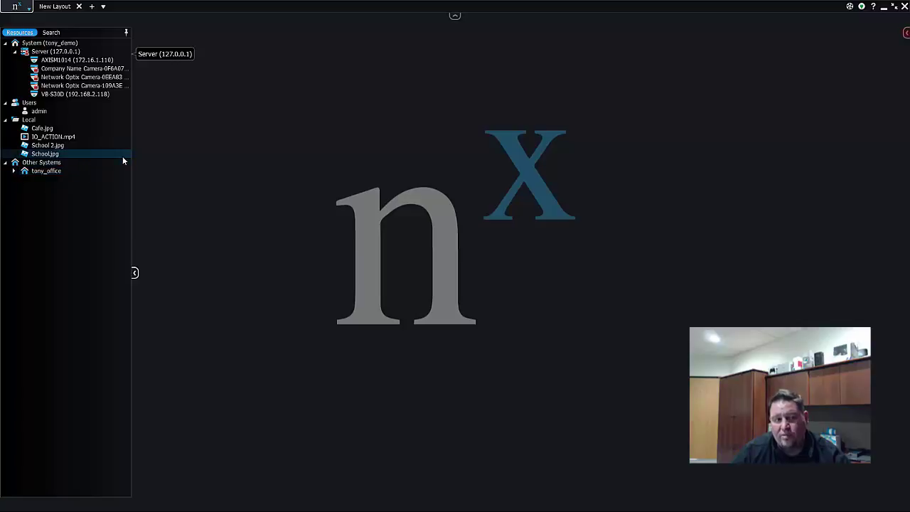
{"action": "left_click", "coordinate": [5, 120]}
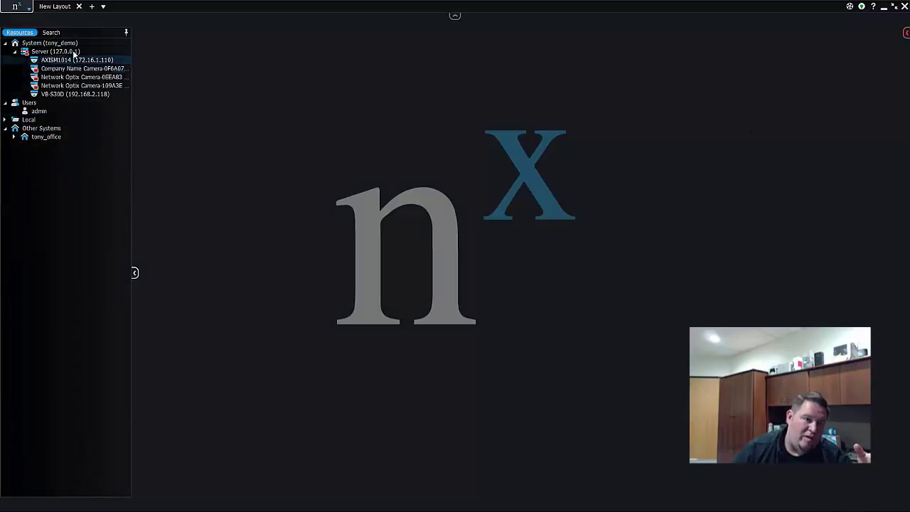
{"action": "left_click", "coordinate": [51, 32]}
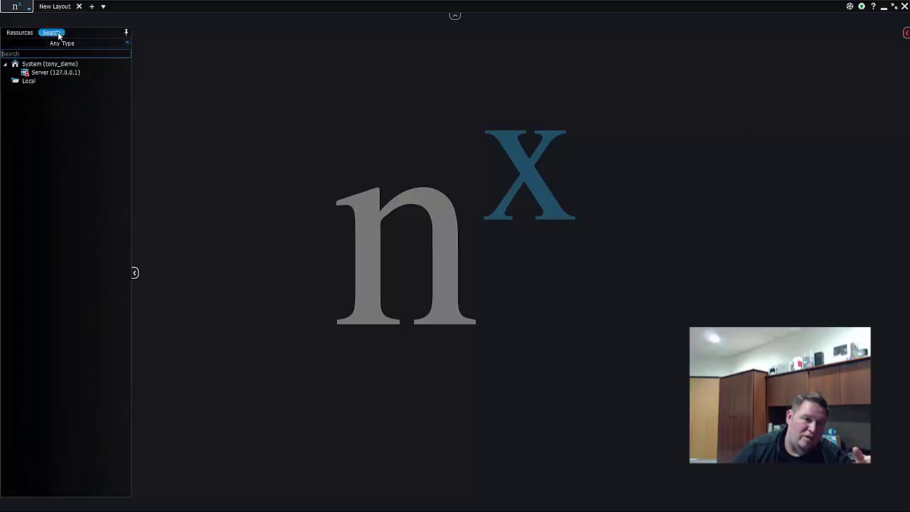
{"action": "left_click", "coordinate": [20, 33]}
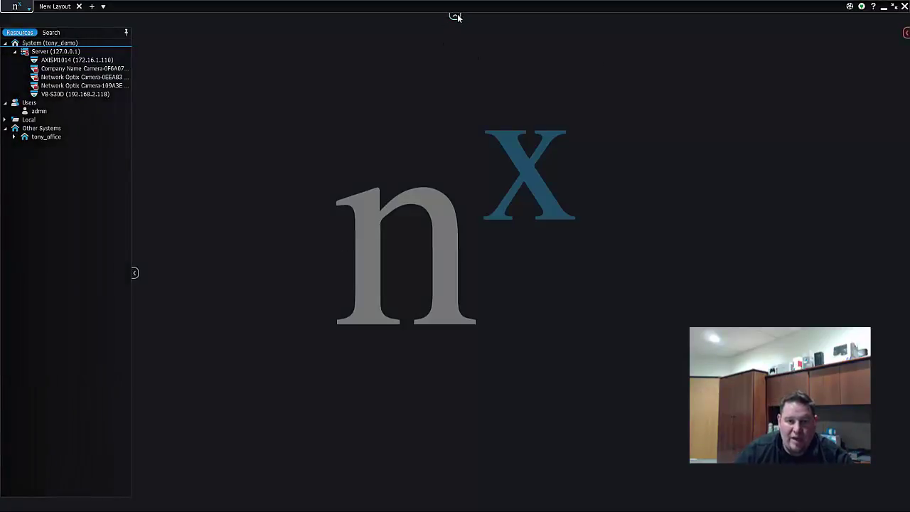
Open and cancel the Connect to Server dialog, then hide the notifications panel
{"action": "left_click", "coordinate": [859, 7]}
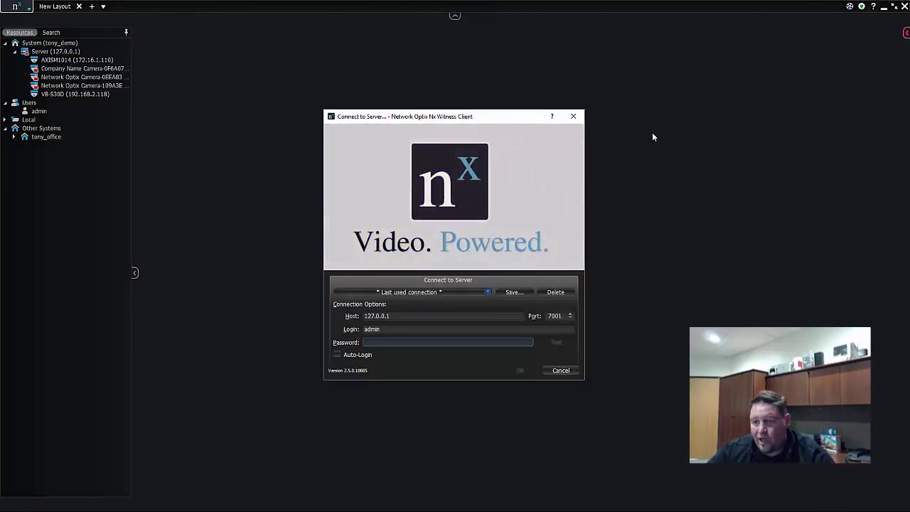
{"action": "left_click", "coordinate": [572, 117]}
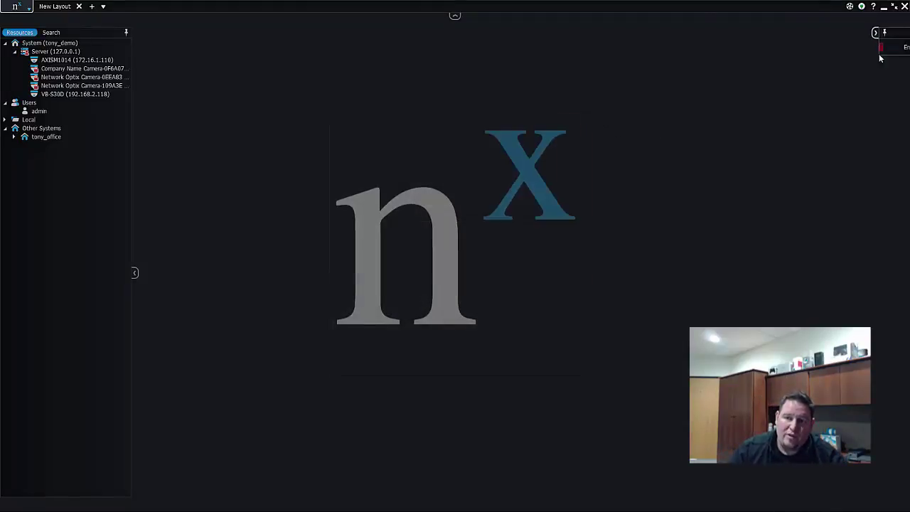
{"action": "mouse_move", "coordinate": [862, 53]}
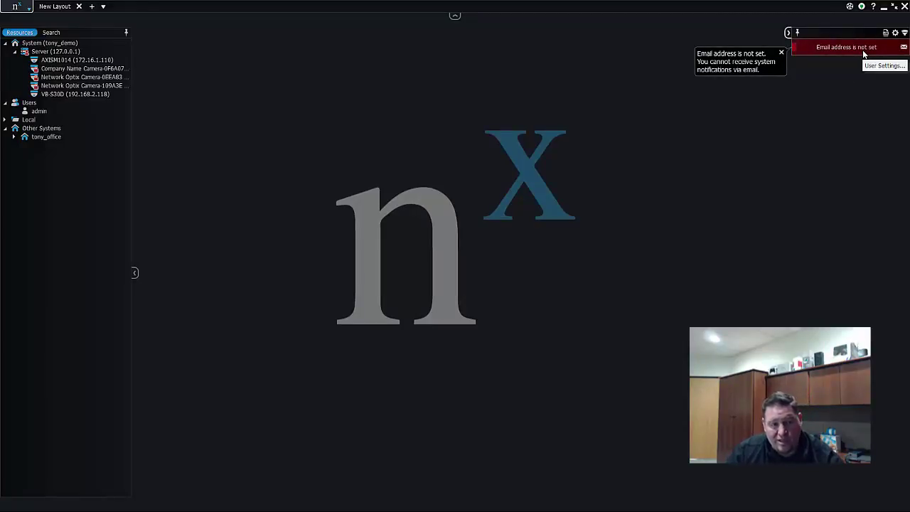
{"action": "left_click", "coordinate": [788, 32]}
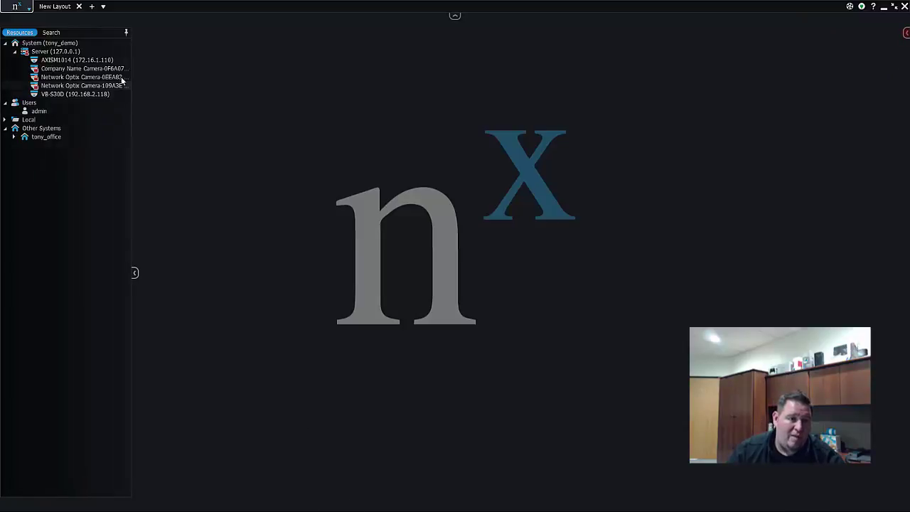
Place the VB-S30D camera on the layout, enlarge the timeline, and enable PTZ control
{"action": "left_click_drag", "start_coordinate": [91, 94], "coordinate": [441, 182]}
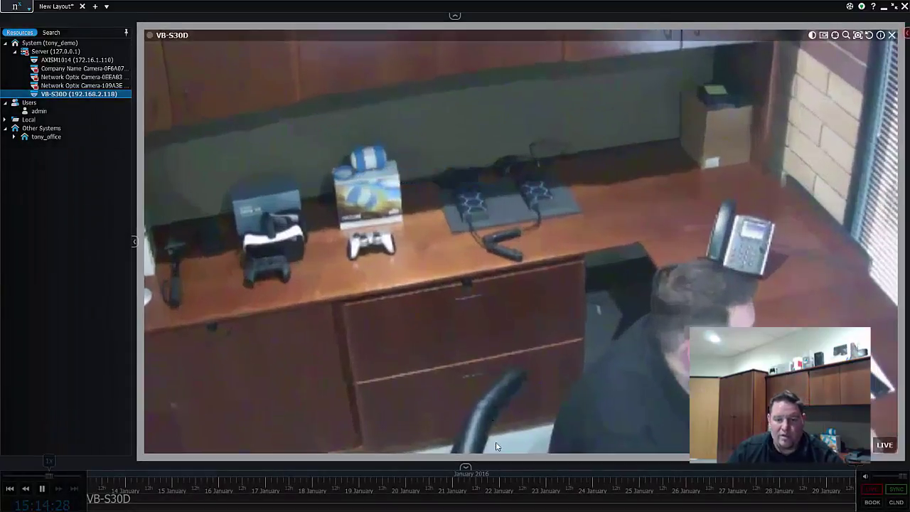
{"action": "left_click_drag", "start_coordinate": [503, 460], "coordinate": [505, 435]}
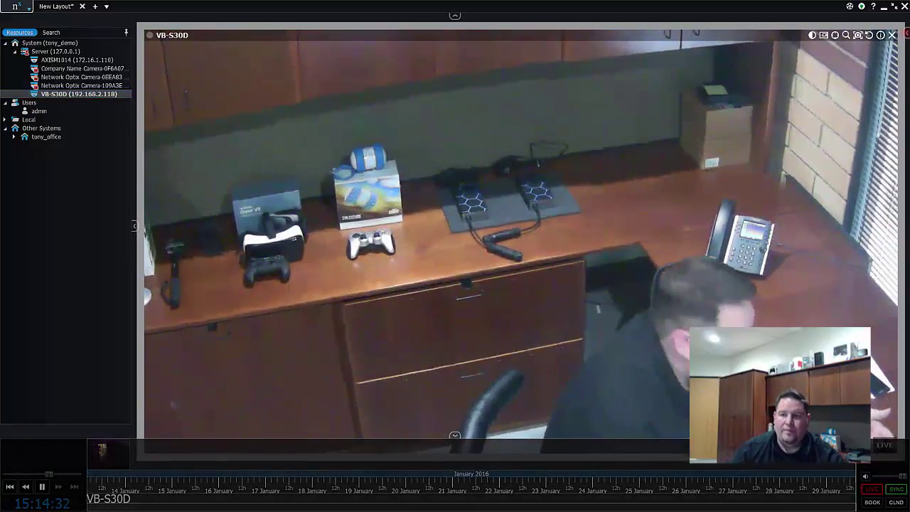
{"action": "left_click", "coordinate": [834, 35]}
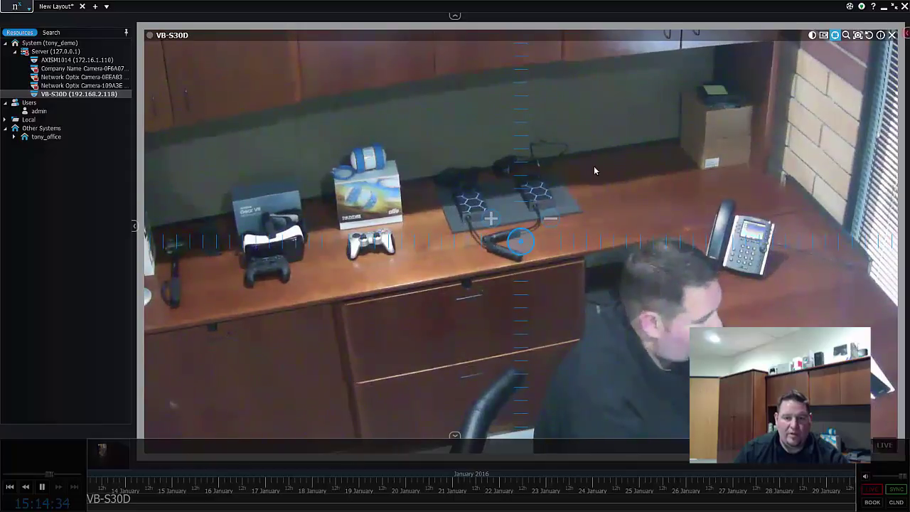
Aim the VB-S30D camera with PTZ toward the door and room corner
{"action": "double_click", "coordinate": [594, 170]}
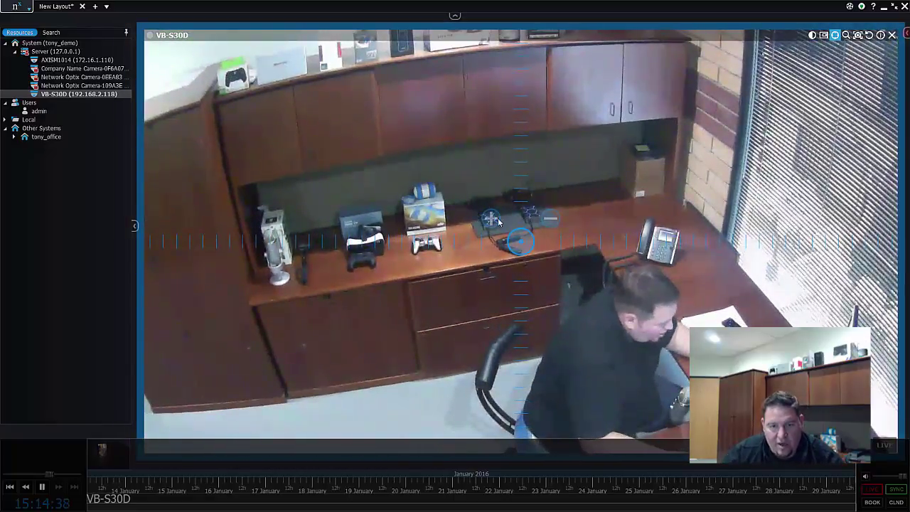
{"action": "left_click_drag", "start_coordinate": [513, 223], "coordinate": [327, 246]}
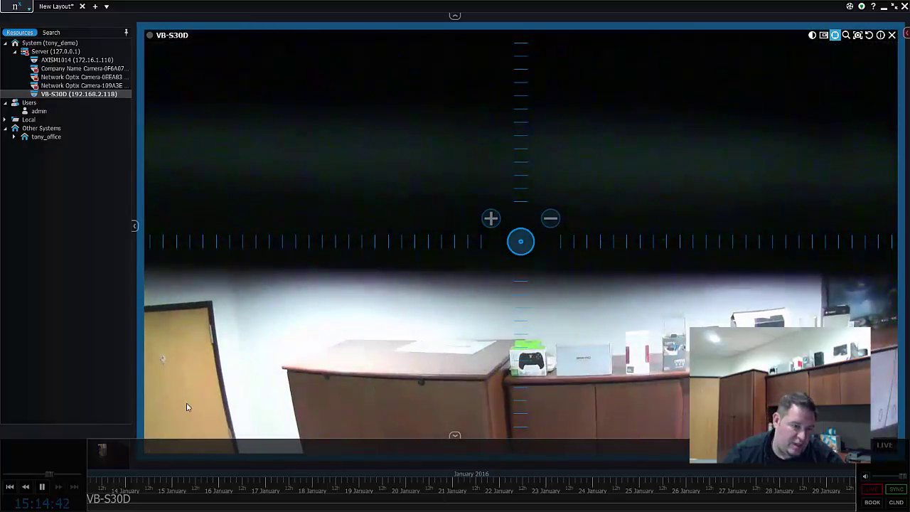
{"action": "double_click", "coordinate": [191, 402]}
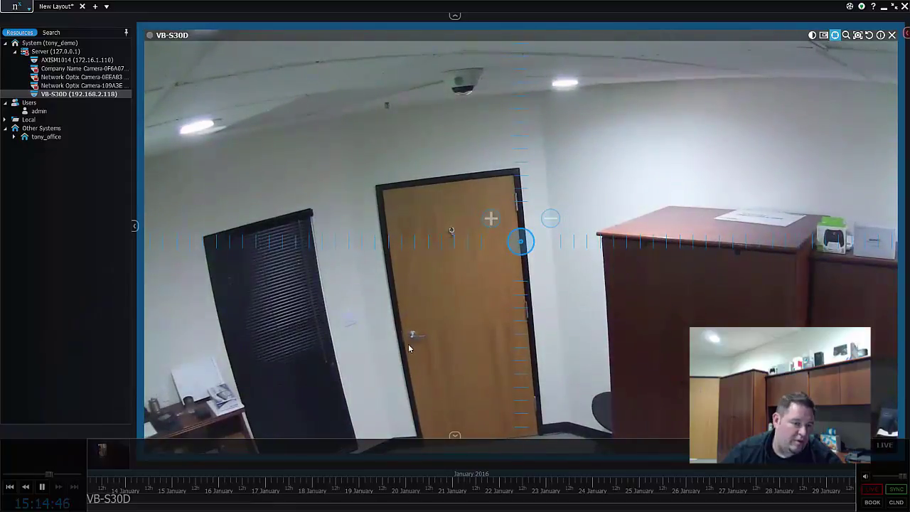
{"action": "double_click", "coordinate": [470, 330]}
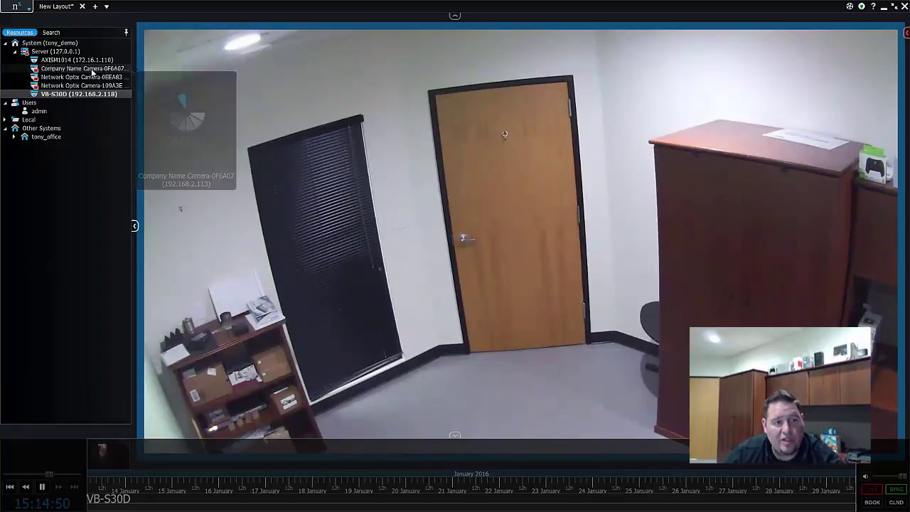
{"action": "mouse_move", "coordinate": [98, 62]}
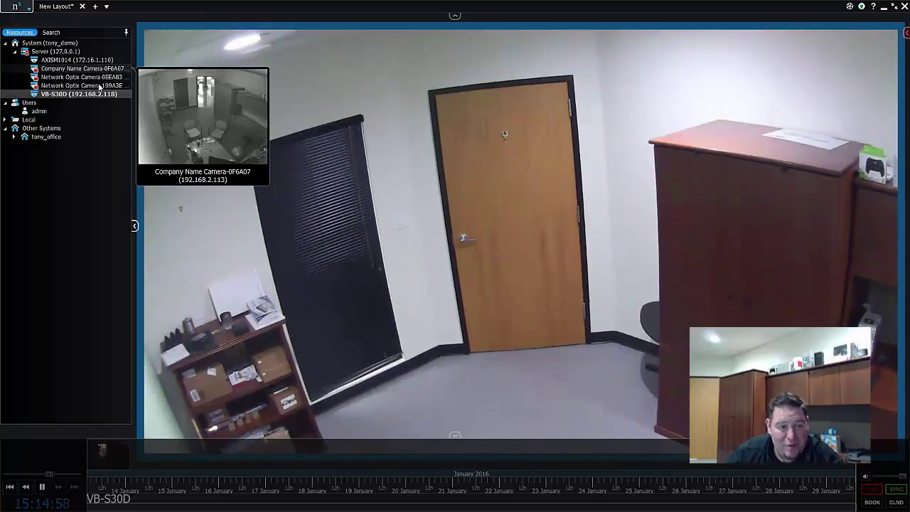
{"action": "mouse_move", "coordinate": [100, 88]}
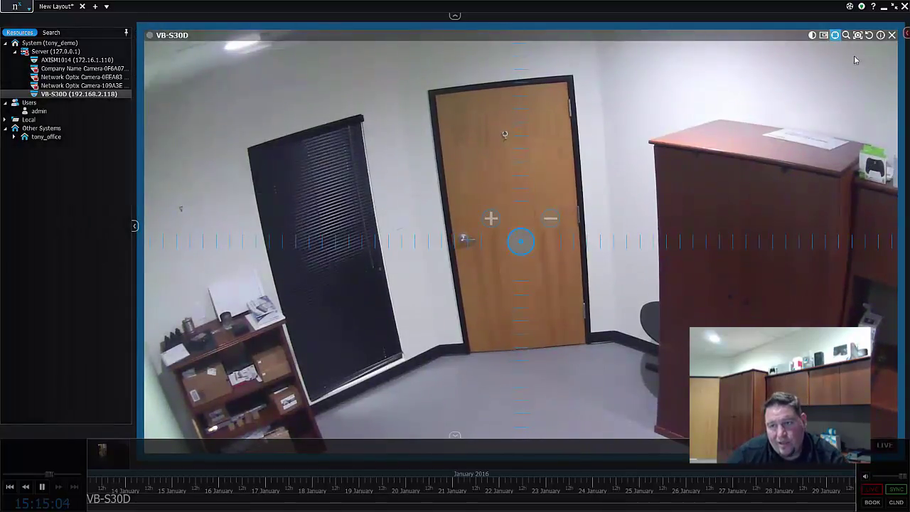
Remove VB-S30D and place Network Optix Camera-109A3E and two other cameras on the layout
{"action": "left_click", "coordinate": [891, 35]}
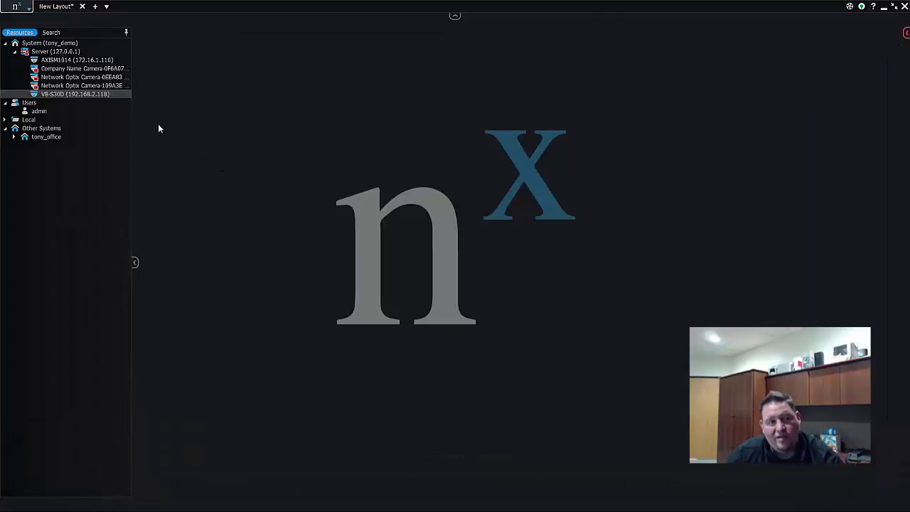
{"action": "left_click", "coordinate": [68, 86]}
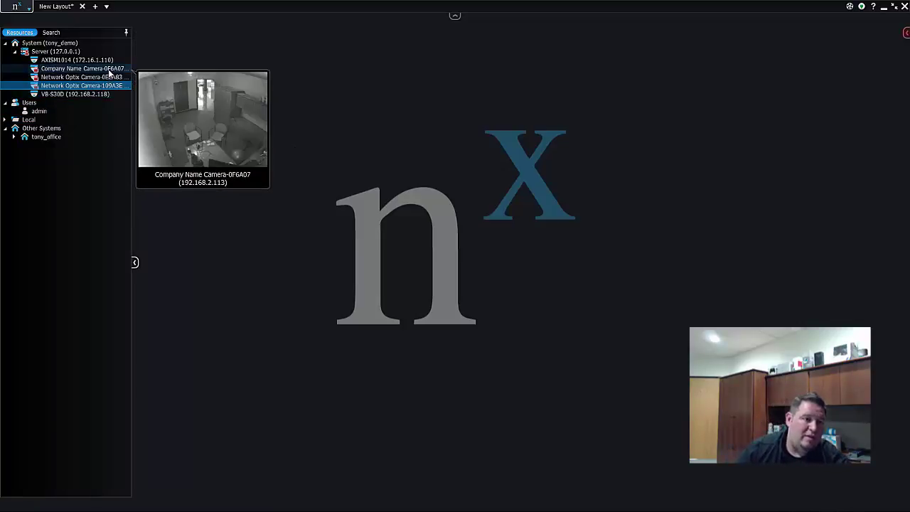
{"action": "left_click", "coordinate": [110, 71], "text": "shift"}
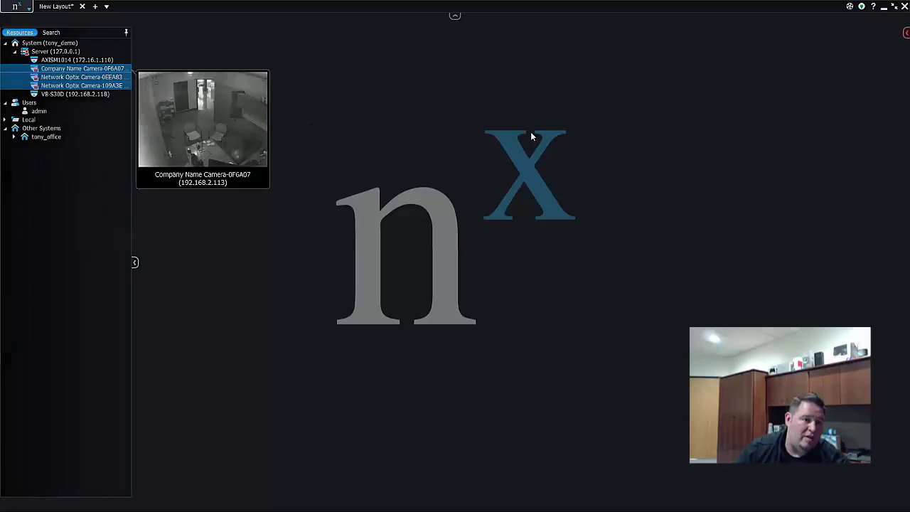
{"action": "left_click_drag", "start_coordinate": [118, 86], "coordinate": [267, 174]}
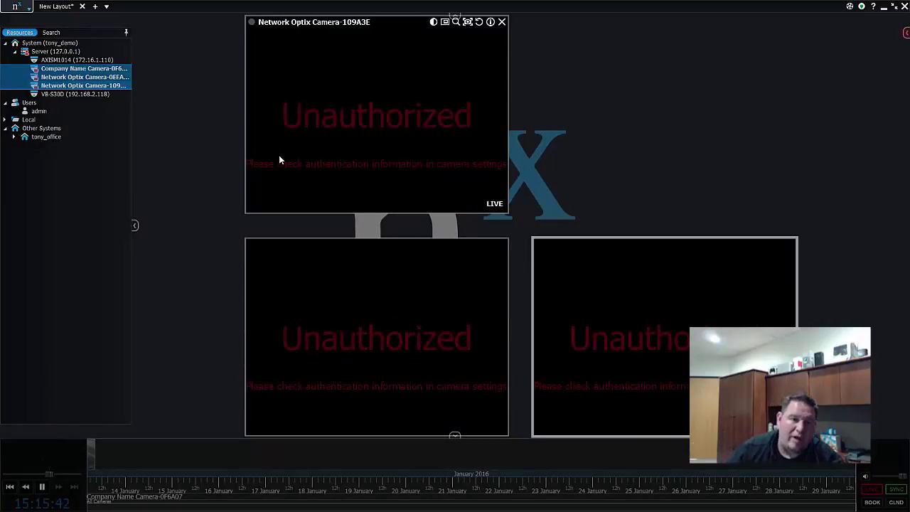
{"action": "right_click", "coordinate": [467, 150]}
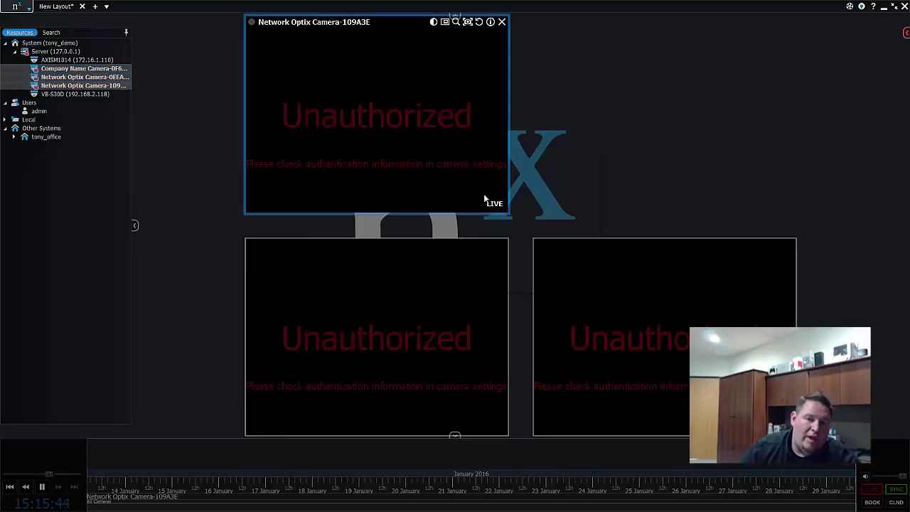
Open Camera-109A3E settings, enlarge tiles, and remove Network Optix Camera-0EEA83 from the layout
{"action": "left_click", "coordinate": [492, 286]}
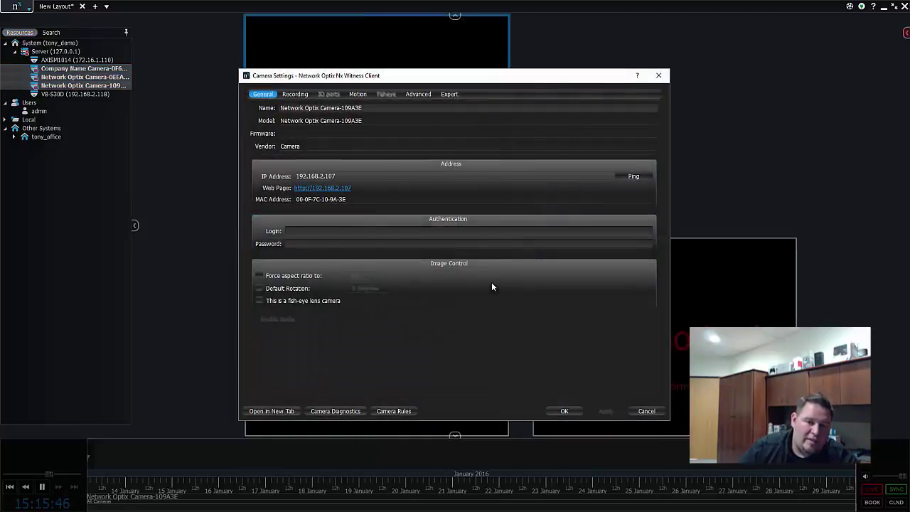
{"action": "left_click", "coordinate": [426, 229]}
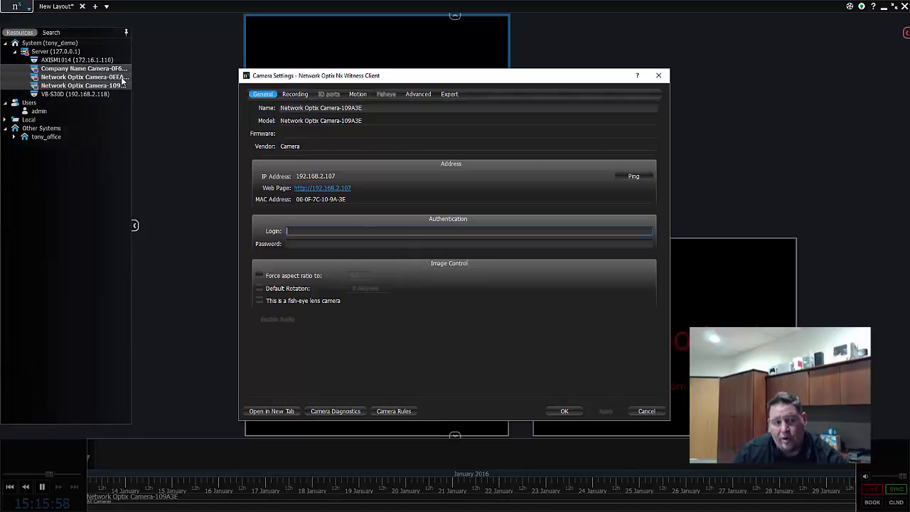
{"action": "double_click", "coordinate": [775, 256]}
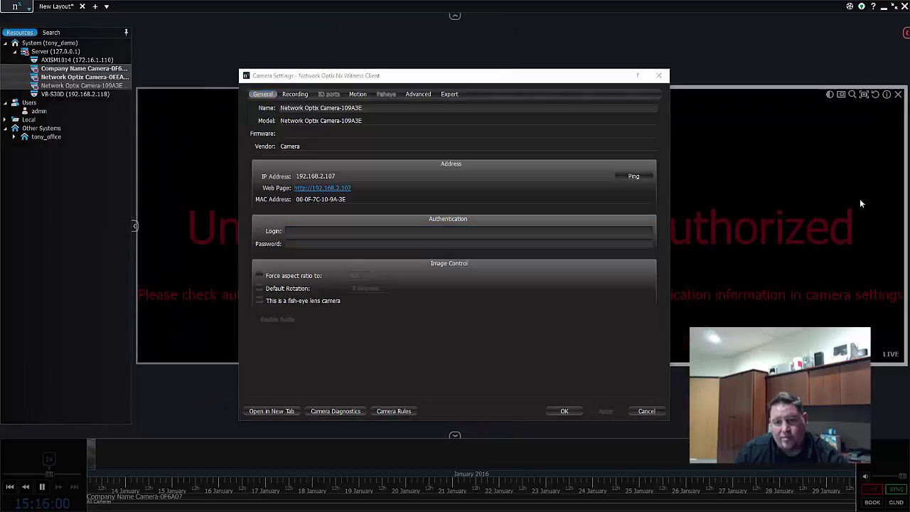
{"action": "double_click", "coordinate": [889, 133]}
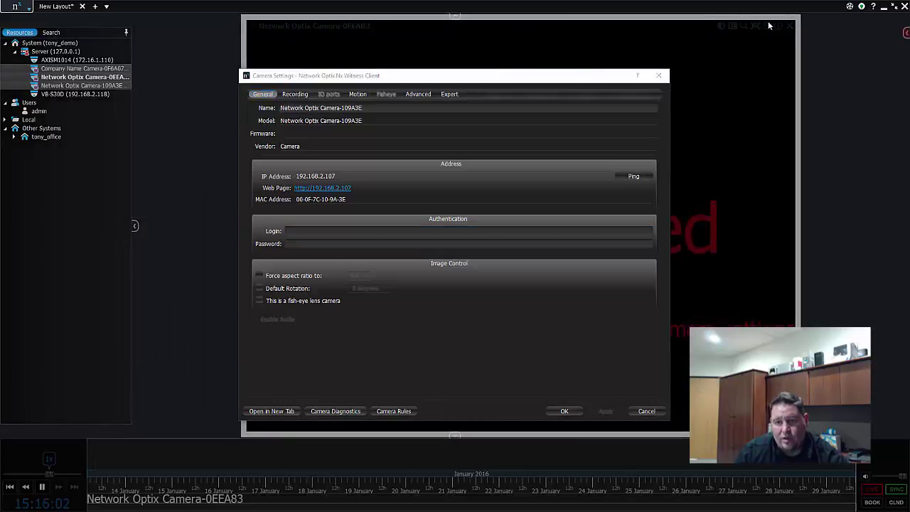
{"action": "left_click", "coordinate": [789, 25]}
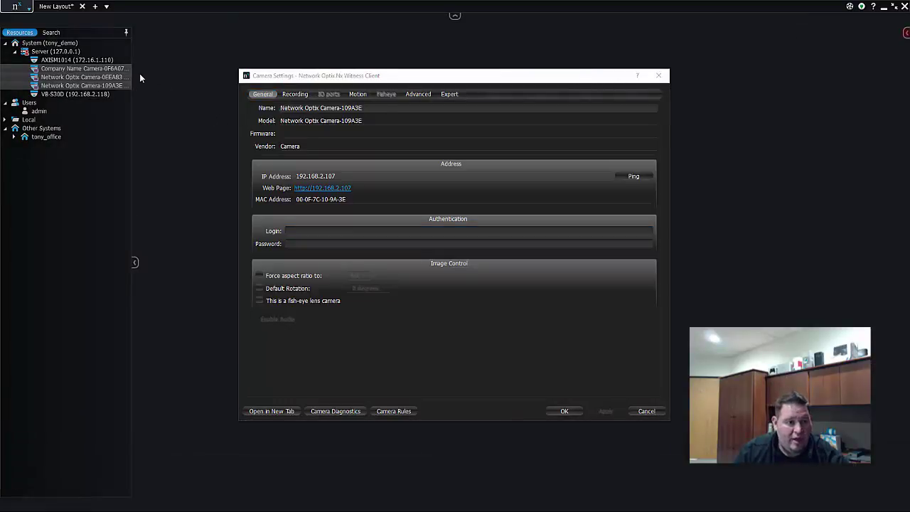
Set login 'admin' and the password for all three cameras at once, apply, and close
{"action": "left_click", "coordinate": [57, 69]}
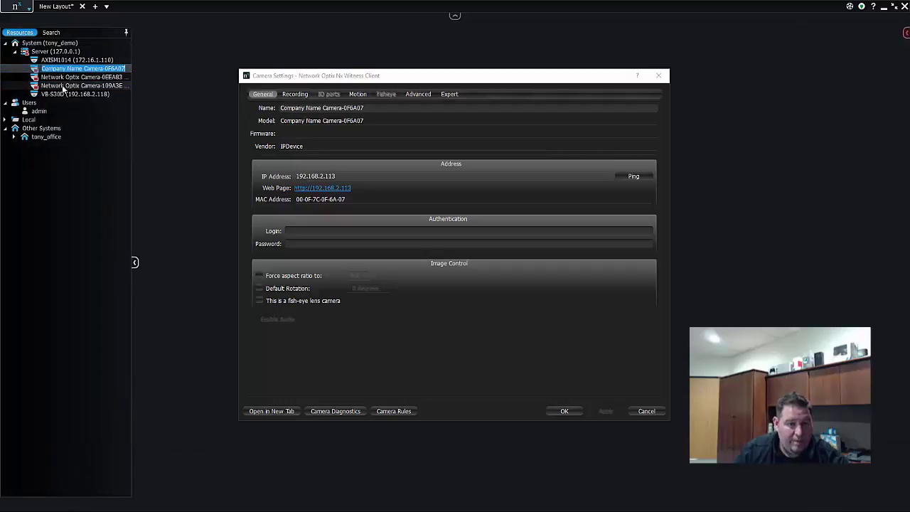
{"action": "left_click", "coordinate": [63, 86], "text": "shift"}
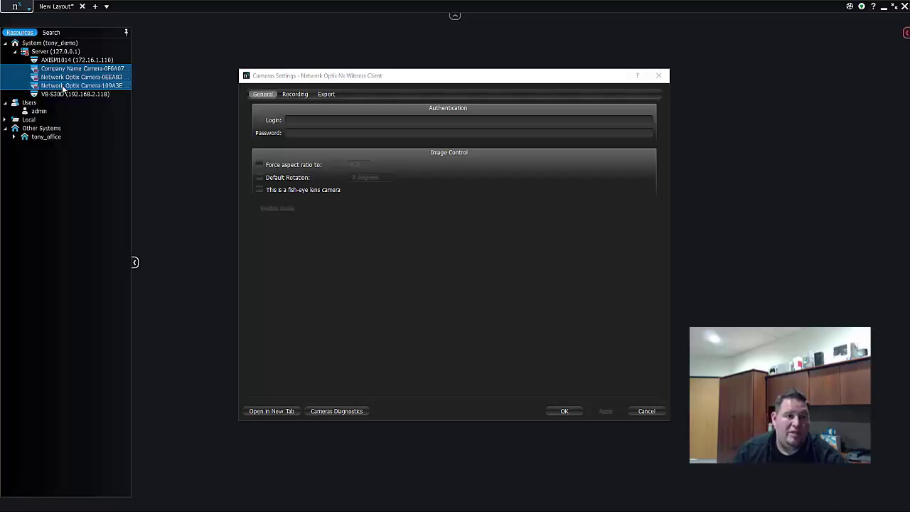
{"action": "left_click", "coordinate": [344, 120]}
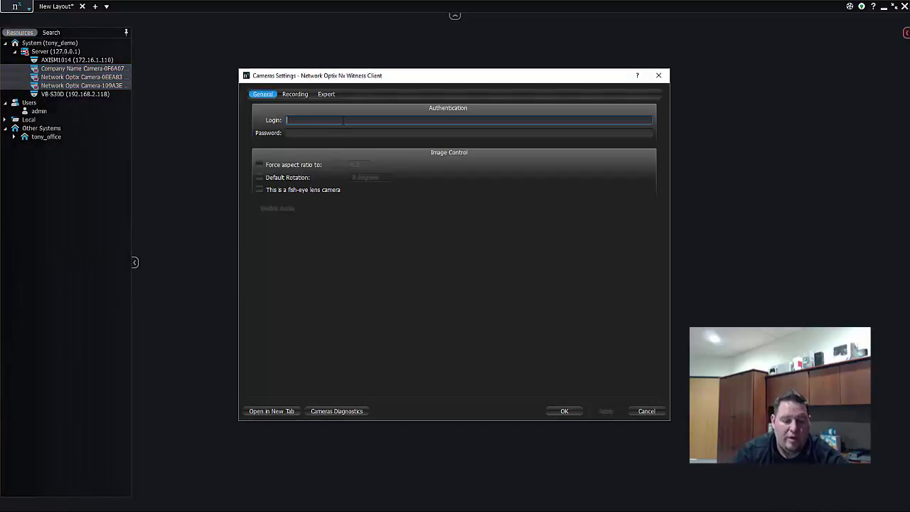
{"action": "type", "text": "admin"}
{"action": "key", "text": "Tab"}
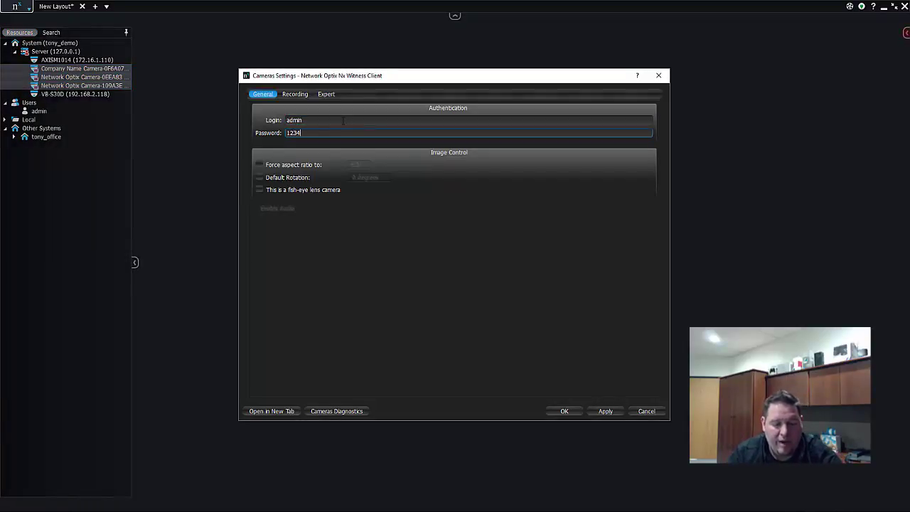
{"action": "left_click", "coordinate": [608, 412]}
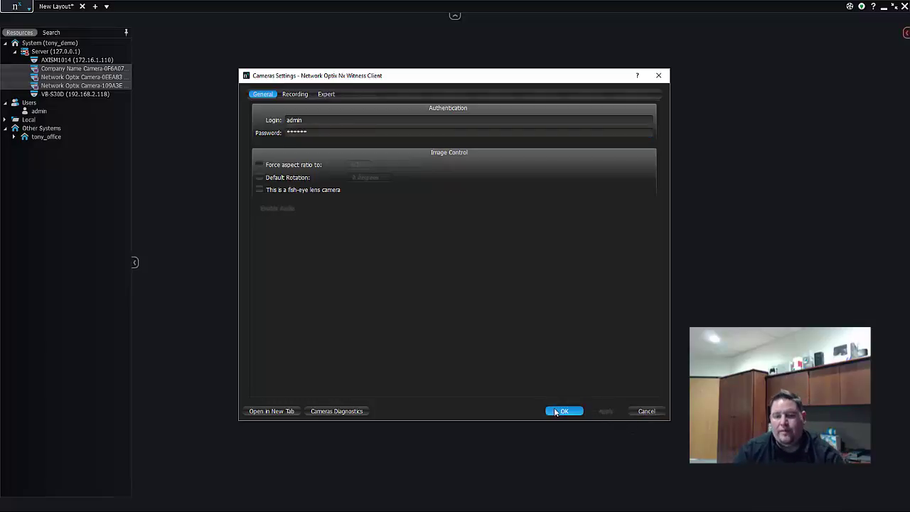
{"action": "left_click", "coordinate": [557, 411]}
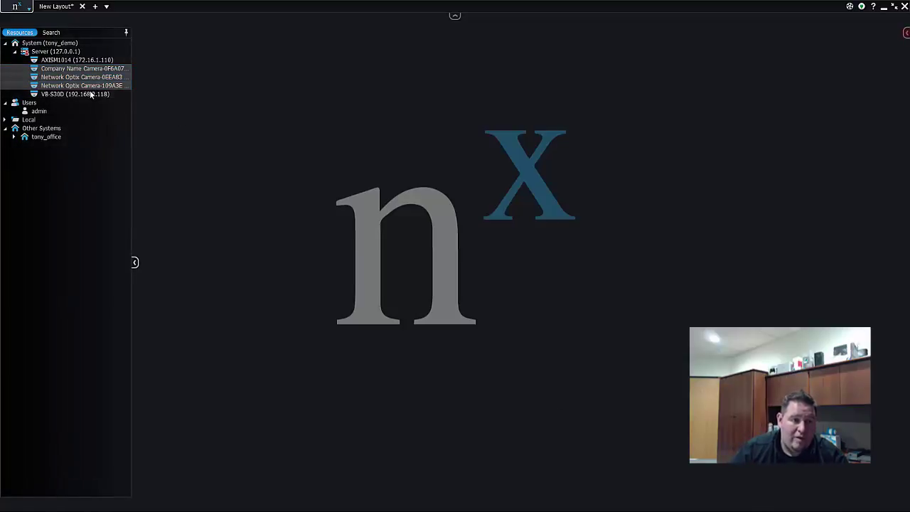
Add the three selected cameras and VB-S30D, and enlarge the top-left tile to 2x2
{"action": "left_click_drag", "start_coordinate": [67, 78], "coordinate": [415, 188]}
{"action": "left_click_drag", "start_coordinate": [71, 93], "coordinate": [625, 170]}
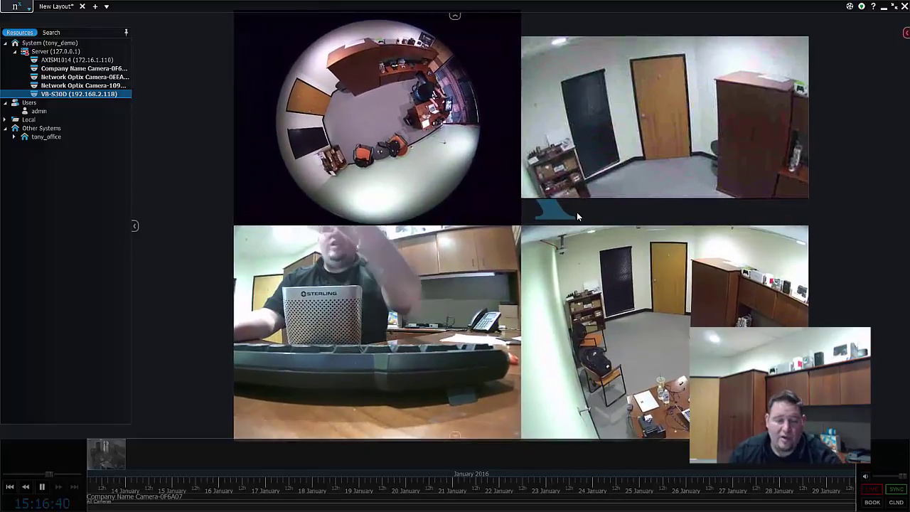
{"action": "left_click_drag", "start_coordinate": [409, 270], "coordinate": [114, 53]}
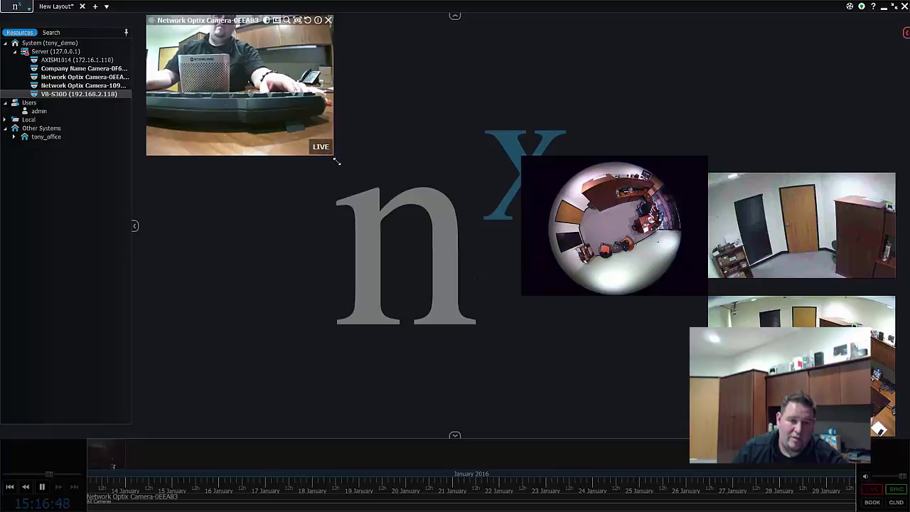
{"action": "left_click_drag", "start_coordinate": [346, 170], "coordinate": [497, 277]}
Rearrange tiles so the fisheye fills the large left tile with the other three stacked beside it
{"action": "left_click_drag", "start_coordinate": [687, 272], "coordinate": [683, 130]}
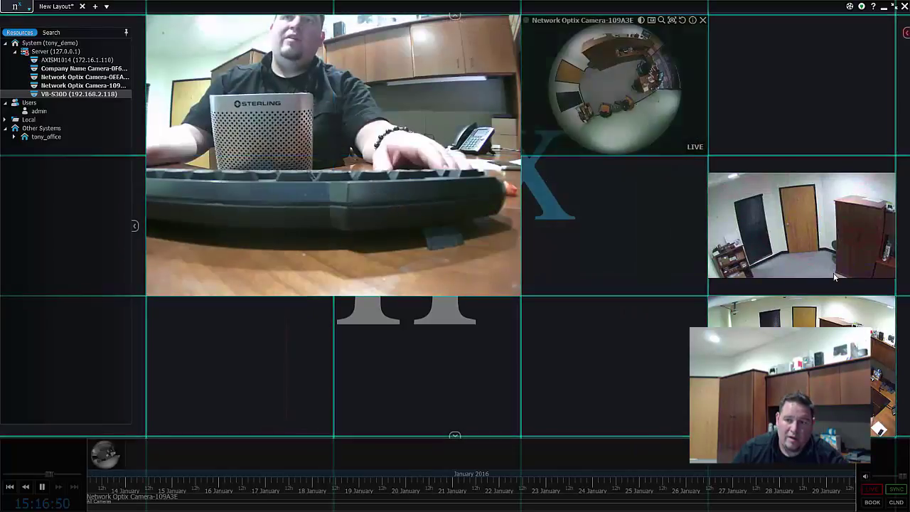
{"action": "left_click_drag", "start_coordinate": [836, 276], "coordinate": [643, 260]}
{"action": "left_click_drag", "start_coordinate": [806, 394], "coordinate": [658, 374]}
{"action": "left_click_drag", "start_coordinate": [402, 264], "coordinate": [291, 221]}
{"action": "left_click_drag", "start_coordinate": [522, 297], "coordinate": [686, 426]}
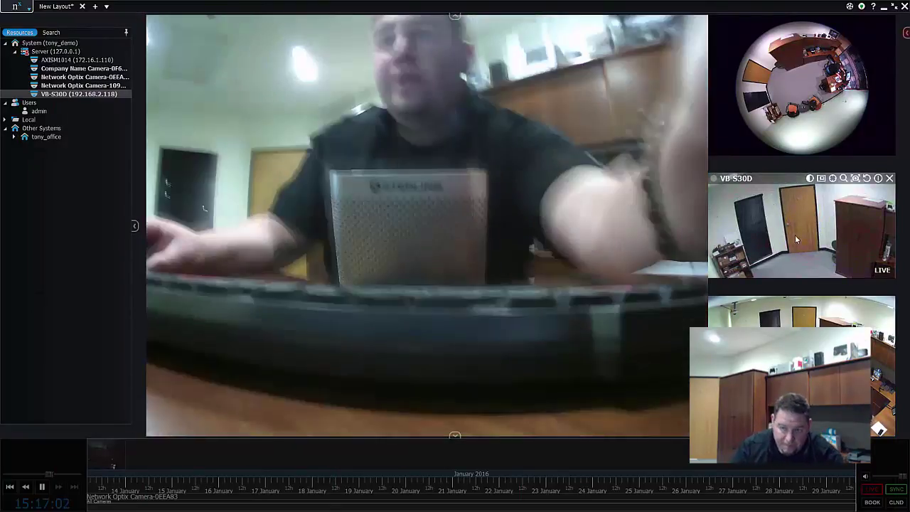
{"action": "left_click_drag", "start_coordinate": [801, 85], "coordinate": [603, 190]}
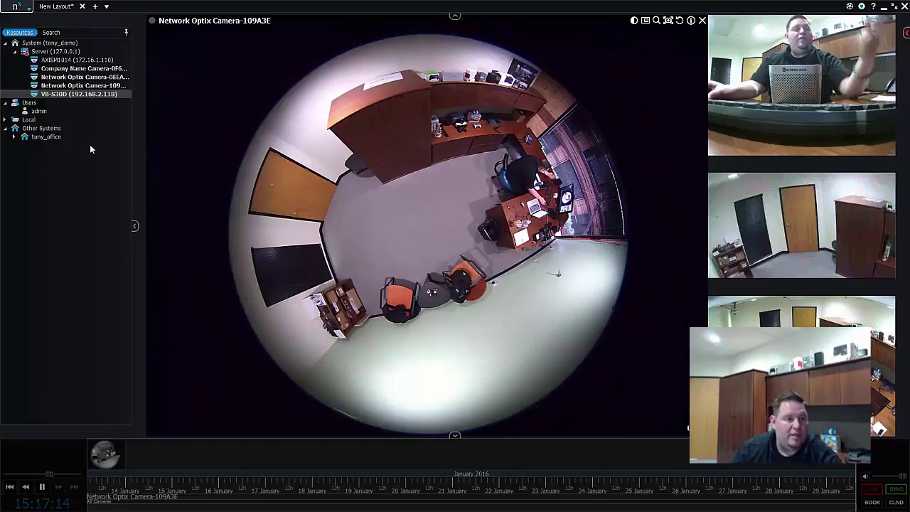
In System Administration's Licenses tab, remove the two expired Trial licenses
{"action": "left_click", "coordinate": [15, 7]}
{"action": "left_click", "coordinate": [47, 89]}
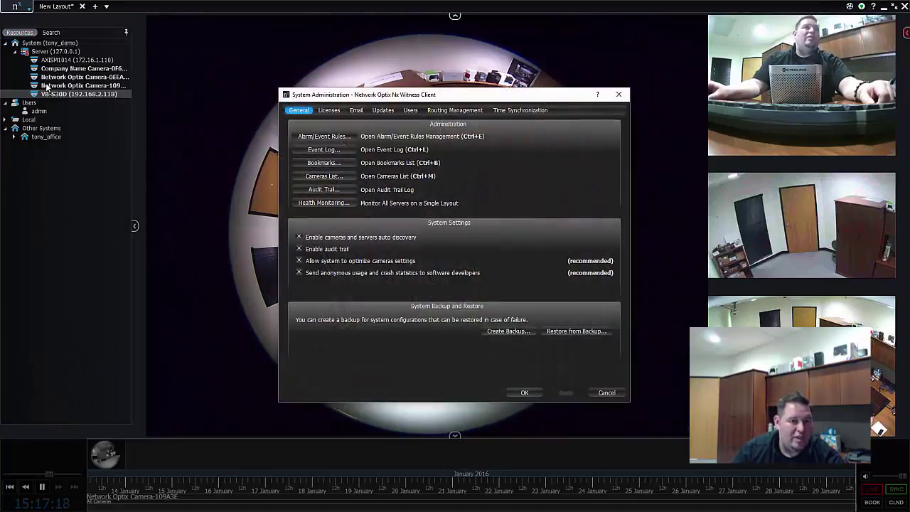
{"action": "left_click", "coordinate": [329, 111]}
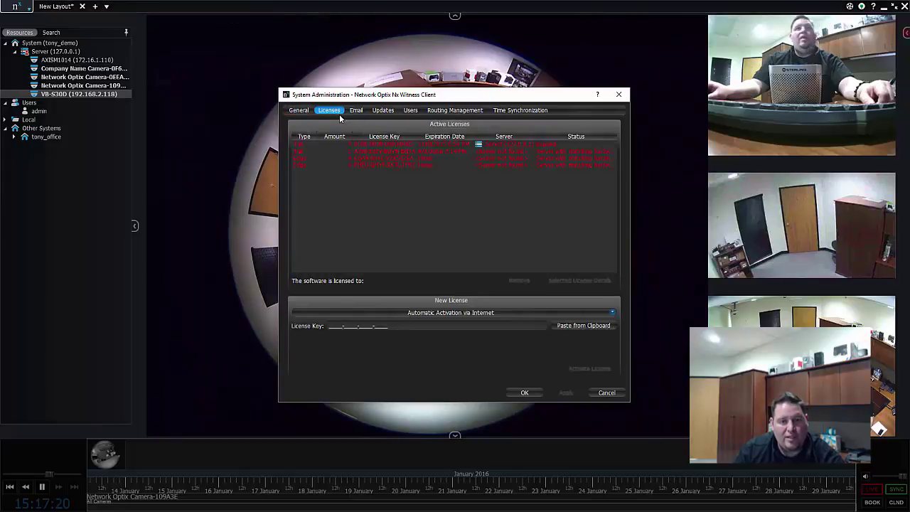
{"action": "left_click", "coordinate": [347, 143]}
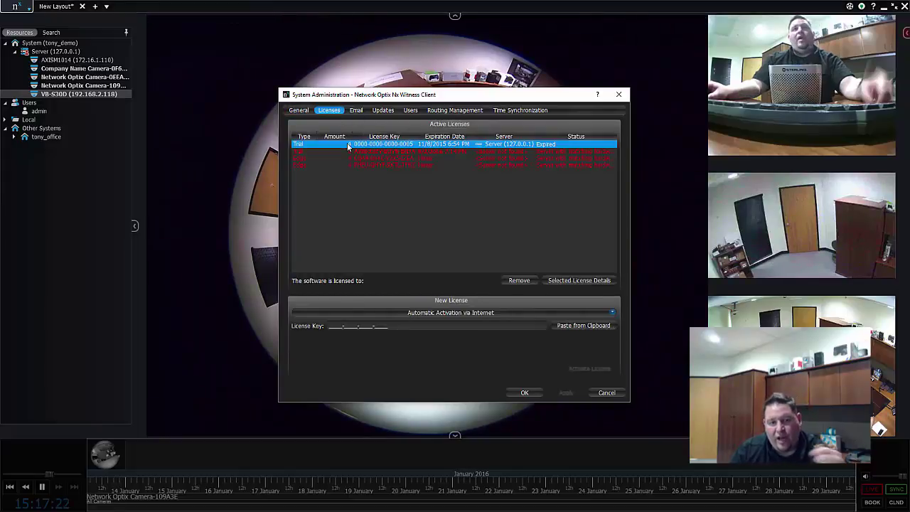
{"action": "left_click", "coordinate": [519, 280]}
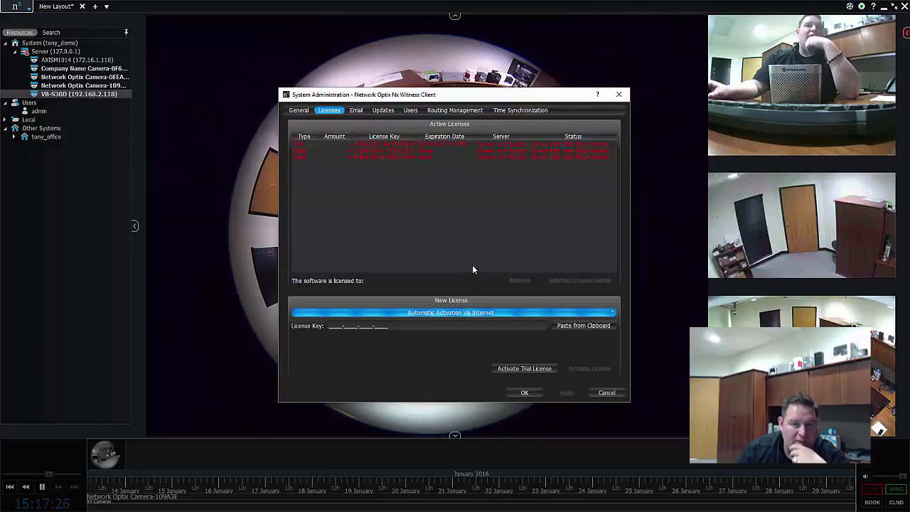
{"action": "left_click", "coordinate": [466, 149]}
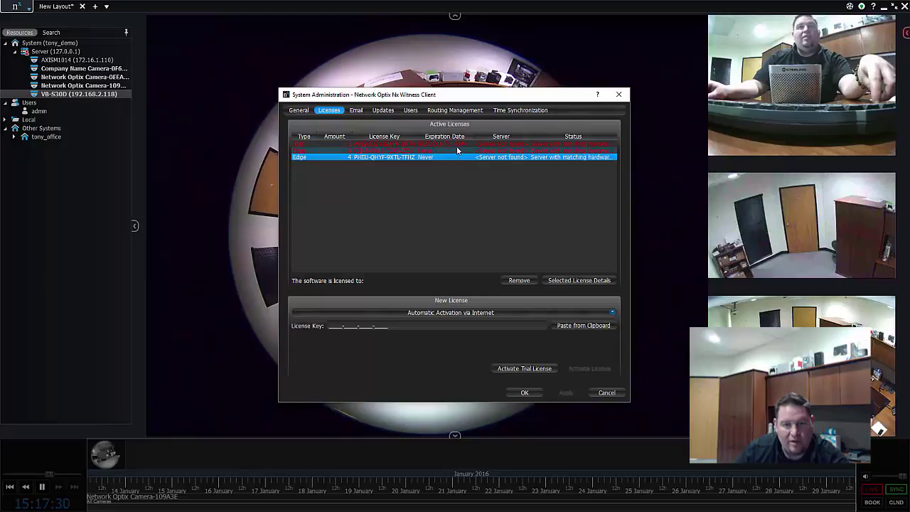
{"action": "left_click", "coordinate": [519, 281]}
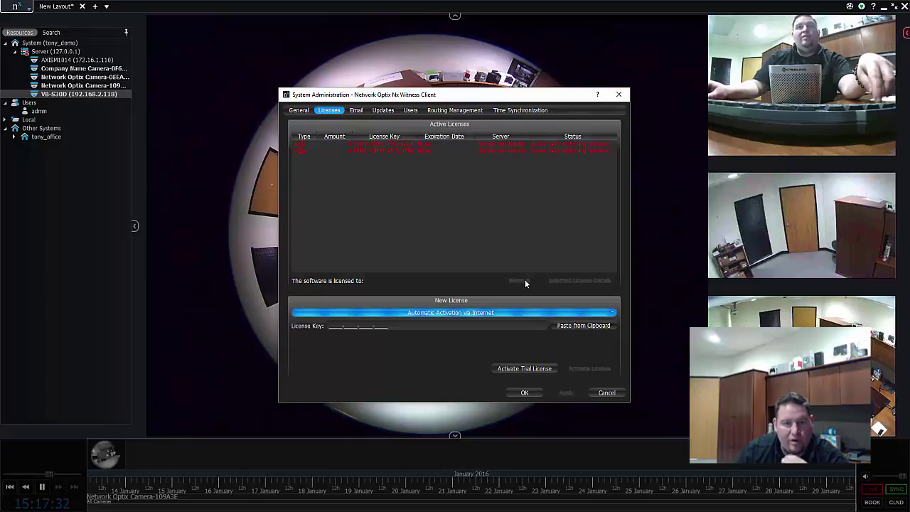
Remove the two old Edge licenses, then activate a fresh trial license and confirm
{"action": "left_click", "coordinate": [476, 151]}
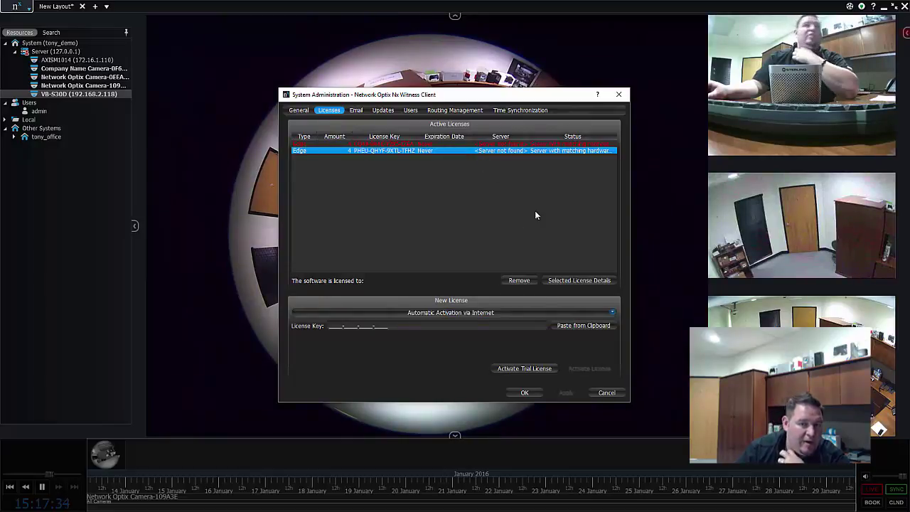
{"action": "left_click", "coordinate": [528, 281]}
{"action": "left_click", "coordinate": [508, 143]}
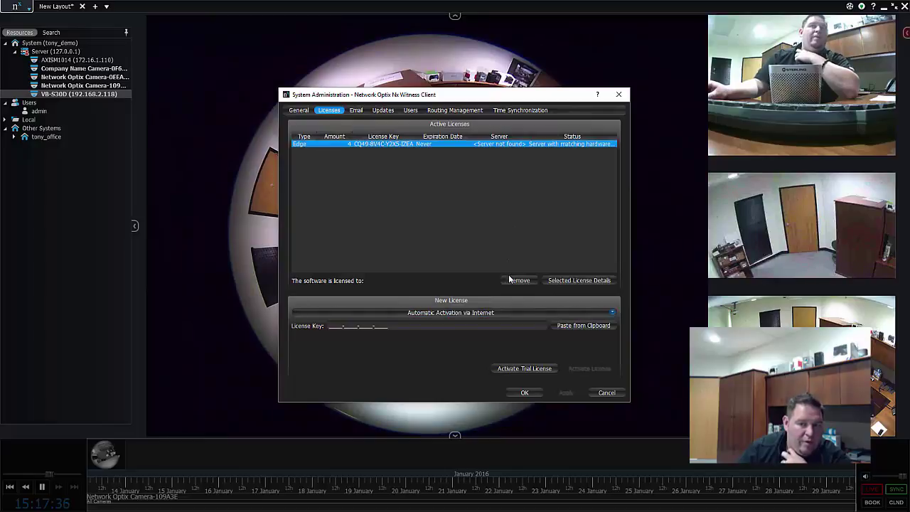
{"action": "left_click", "coordinate": [509, 278]}
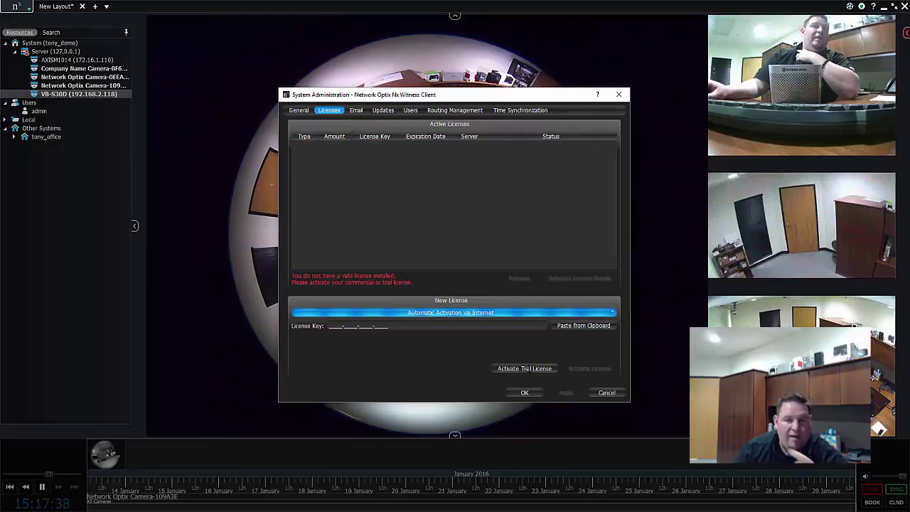
{"action": "left_click", "coordinate": [547, 373]}
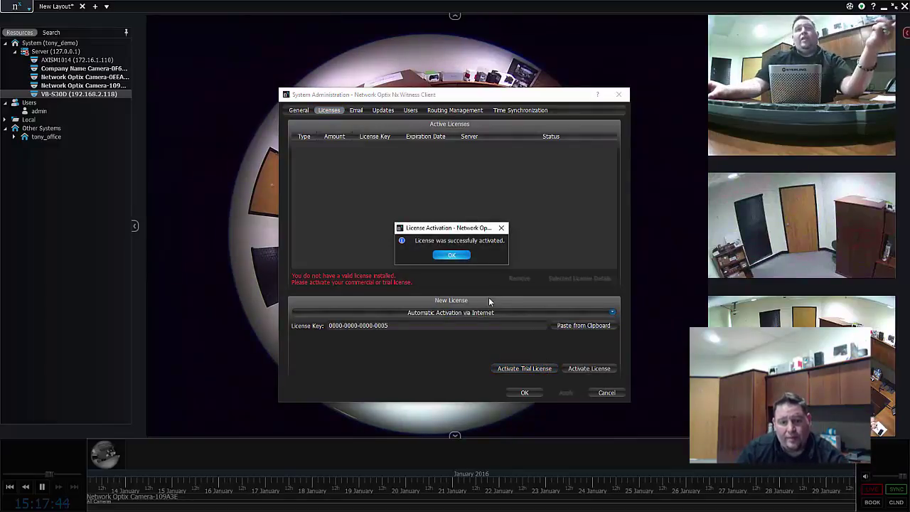
{"action": "left_click", "coordinate": [452, 255]}
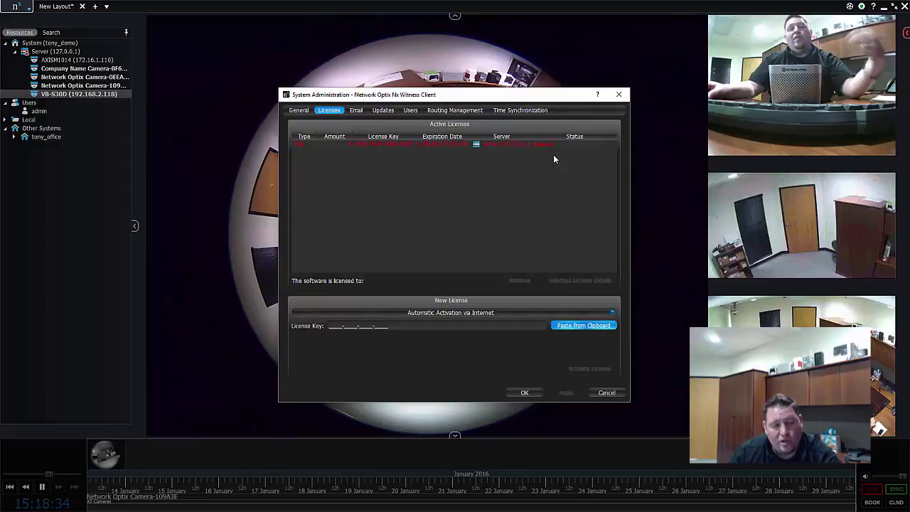
Close the System Administration window and bring up the fisheye camera's context menu
{"action": "left_click", "coordinate": [619, 95]}
{"action": "right_click", "coordinate": [513, 165]}
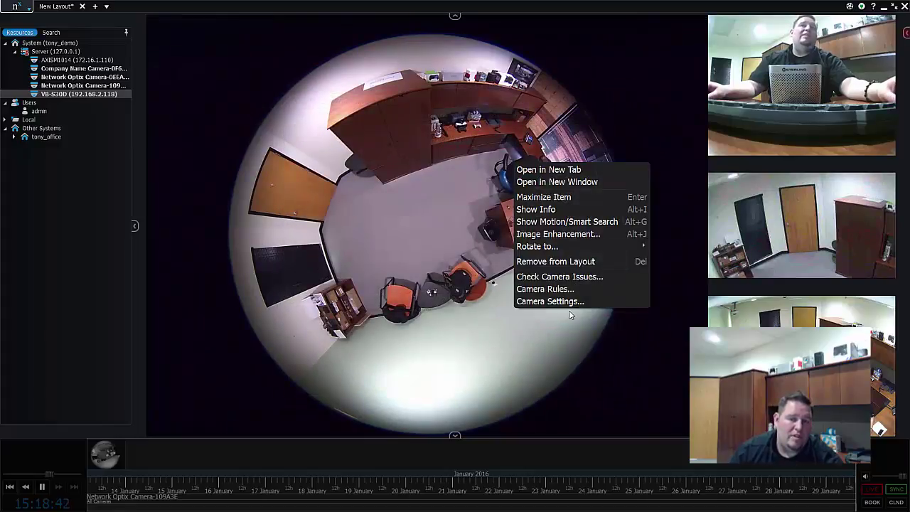
{"action": "left_click", "coordinate": [570, 314]}
{"action": "right_click", "coordinate": [498, 200]}
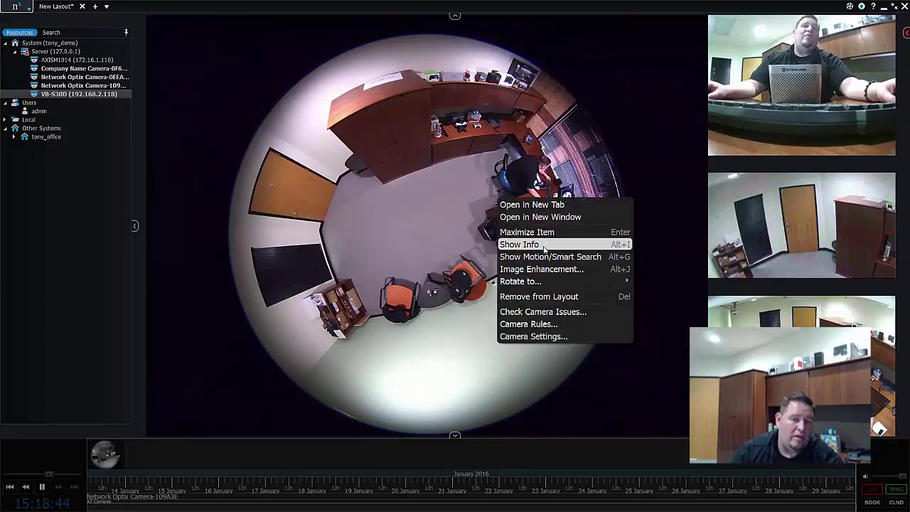
{"action": "left_click", "coordinate": [619, 133]}
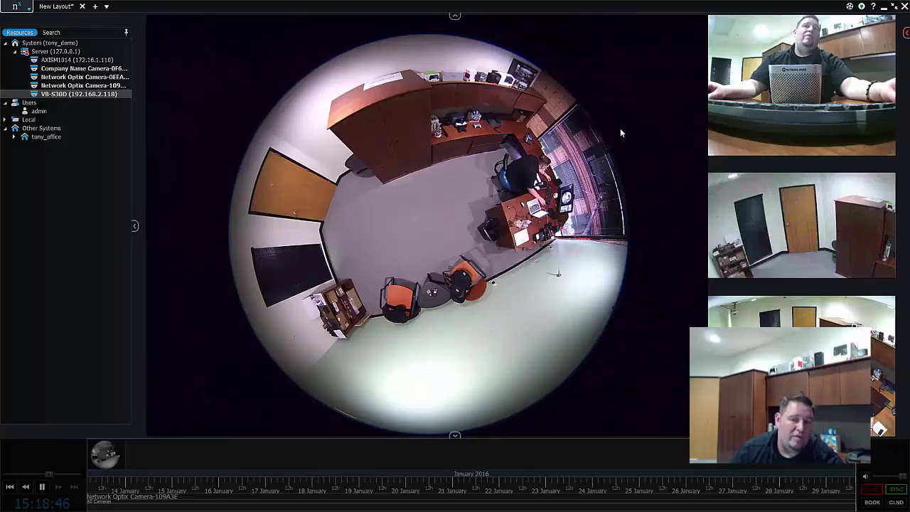
Open Network Optix Camera-109A3E's settings and tick Enable Recording on the Recording tab
{"action": "mouse_move", "coordinate": [587, 107]}
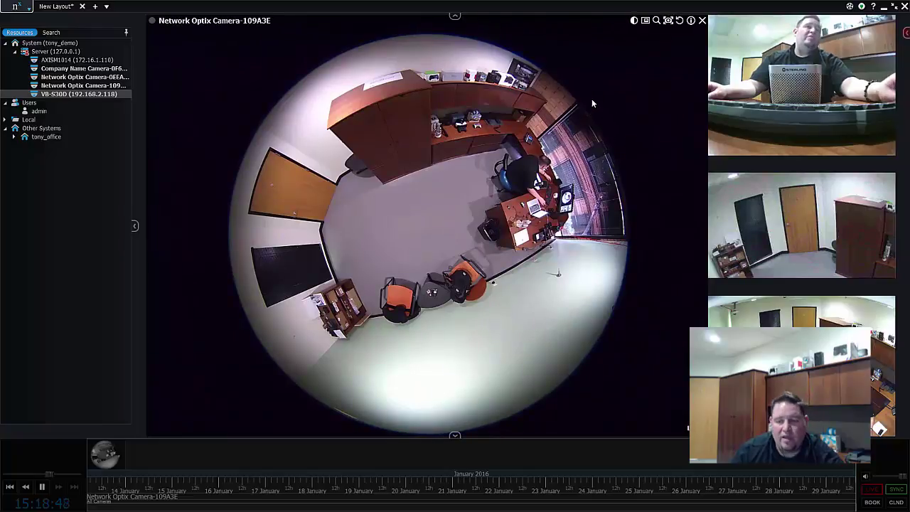
{"action": "right_click", "coordinate": [593, 96]}
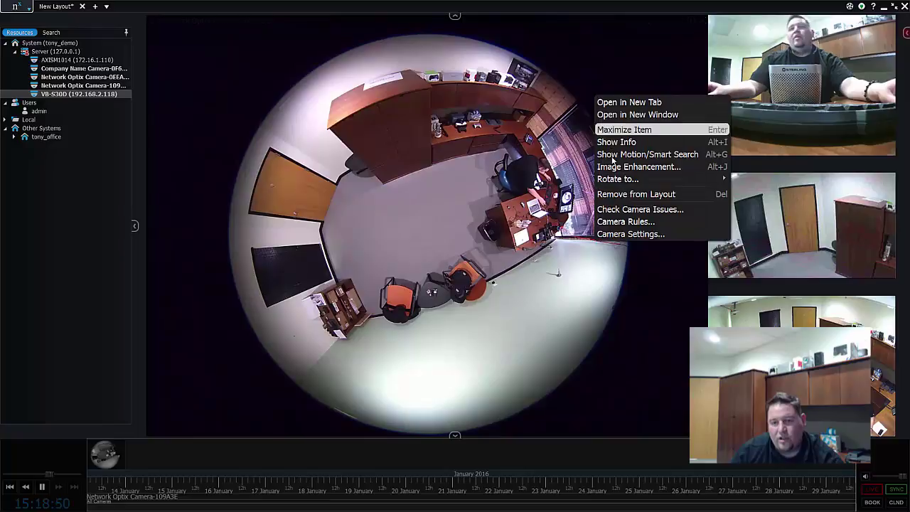
{"action": "left_click", "coordinate": [621, 234]}
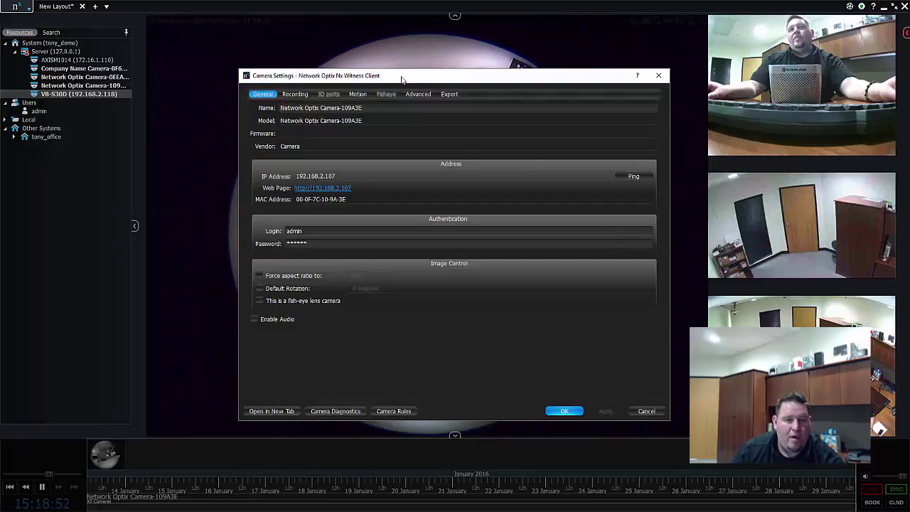
{"action": "left_click", "coordinate": [295, 94]}
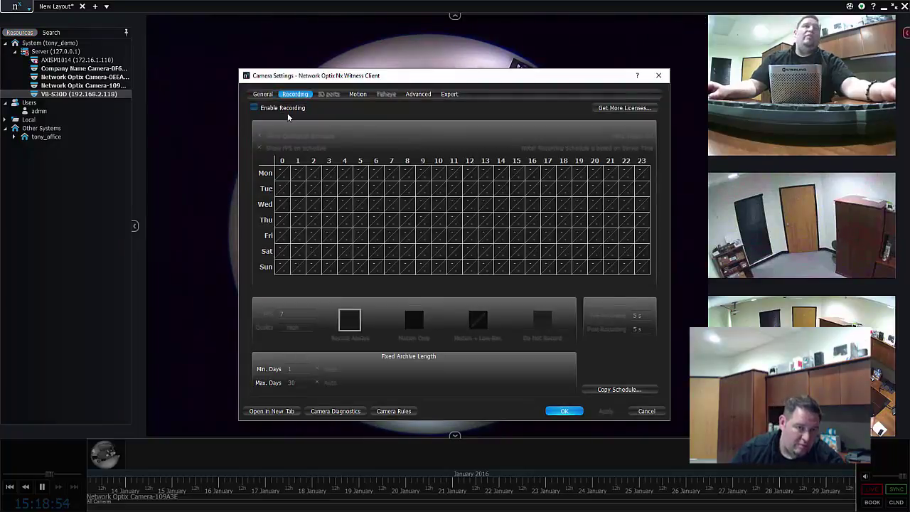
{"action": "left_click", "coordinate": [295, 110]}
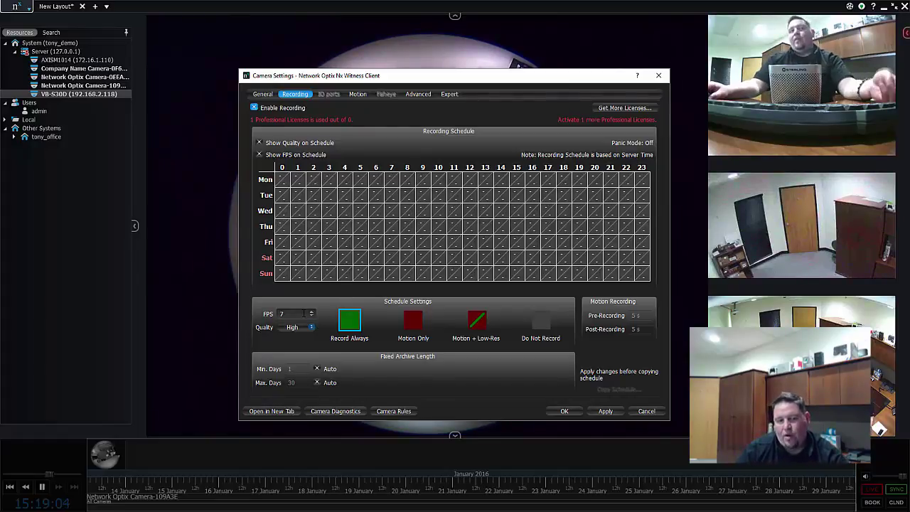
{"action": "left_click", "coordinate": [293, 327]}
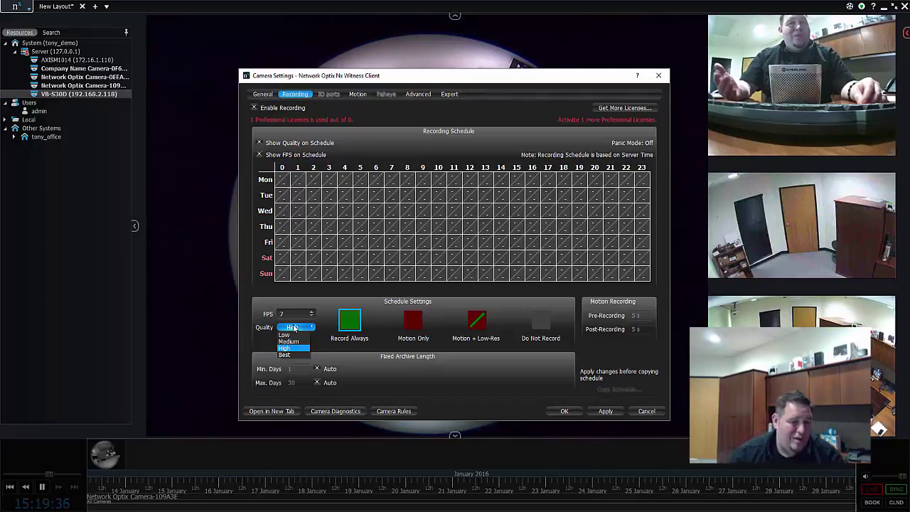
{"action": "left_click", "coordinate": [632, 304]}
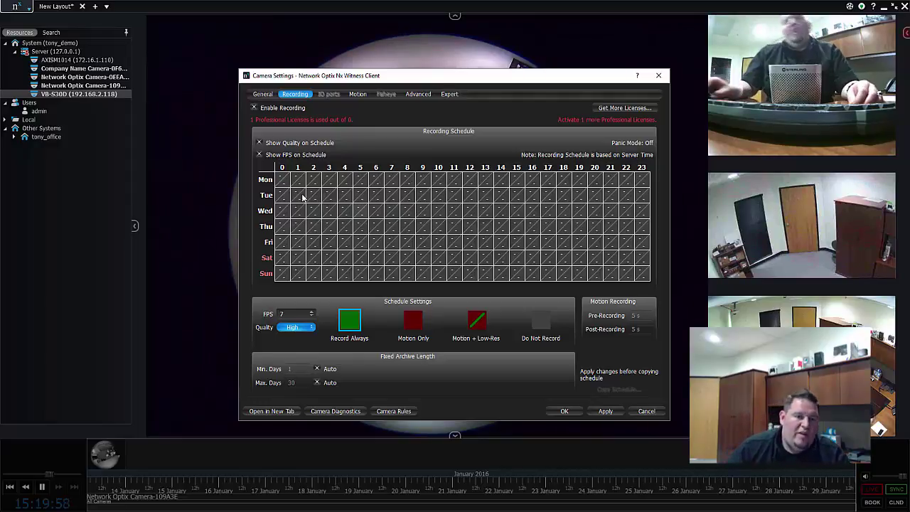
Paint Record Always over the whole week, then Motion Only at hours 8–9 and 18–19
{"action": "left_click_drag", "start_coordinate": [282, 179], "coordinate": [682, 292]}
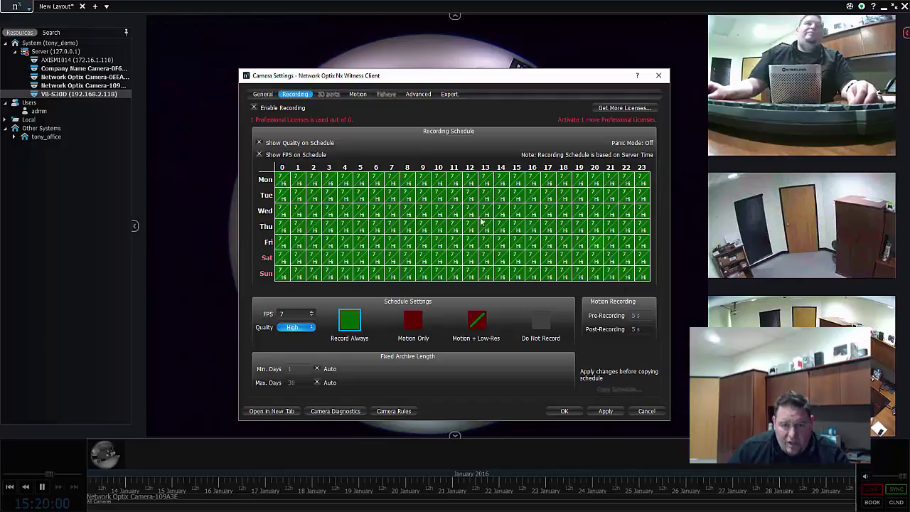
{"action": "left_click", "coordinate": [413, 321]}
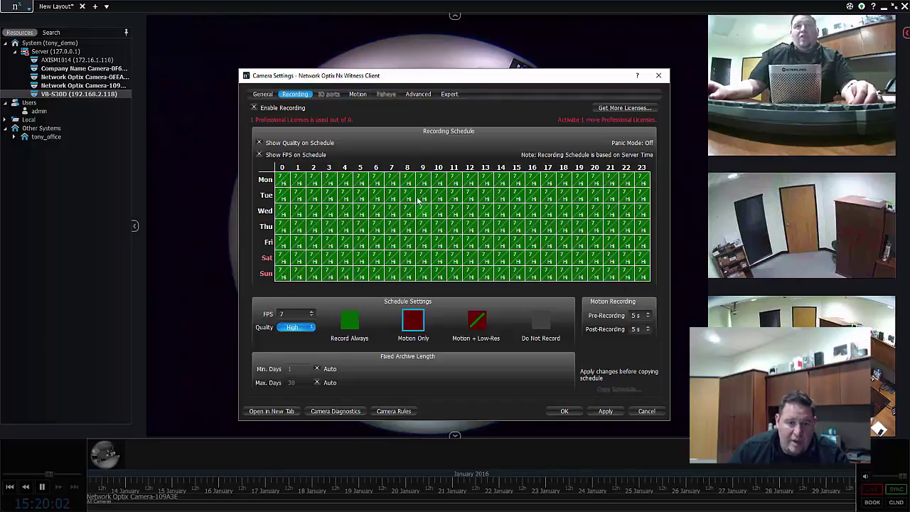
{"action": "left_click_drag", "start_coordinate": [407, 179], "coordinate": [424, 294]}
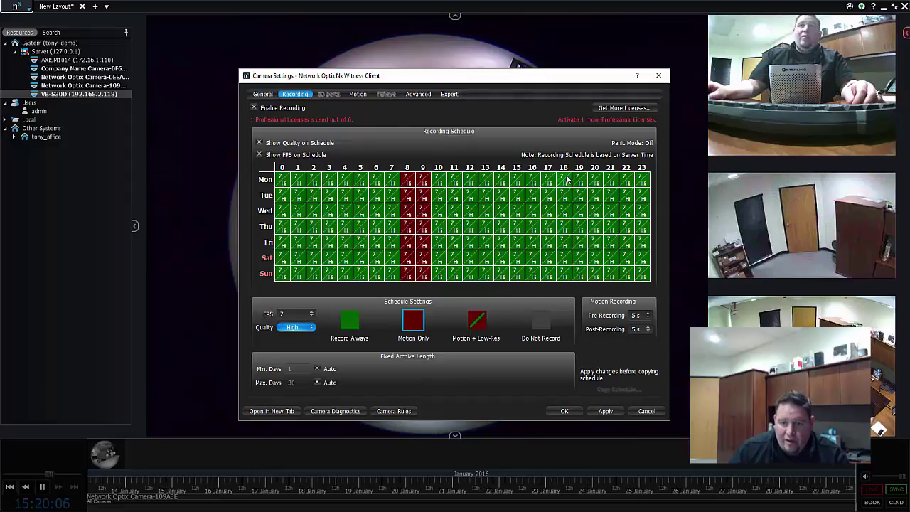
{"action": "left_click_drag", "start_coordinate": [566, 179], "coordinate": [575, 276]}
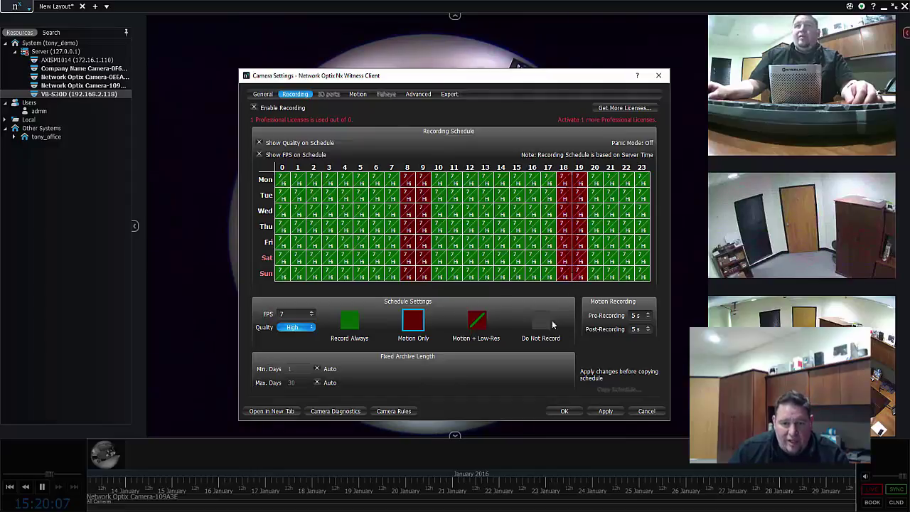
Paint Motion + Low-Res over hours 0–7 and 20–22 every day
{"action": "left_click", "coordinate": [479, 317]}
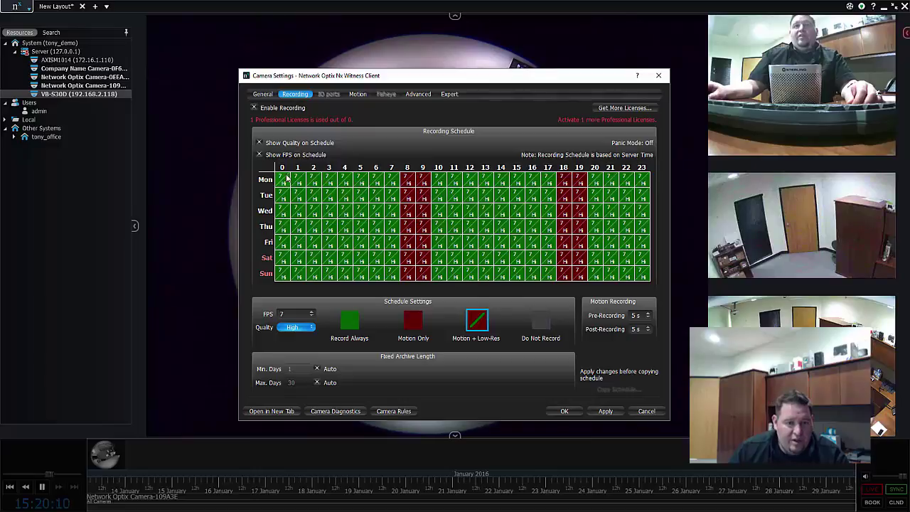
{"action": "left_click_drag", "start_coordinate": [287, 178], "coordinate": [388, 277]}
{"action": "left_click_drag", "start_coordinate": [595, 179], "coordinate": [636, 278]}
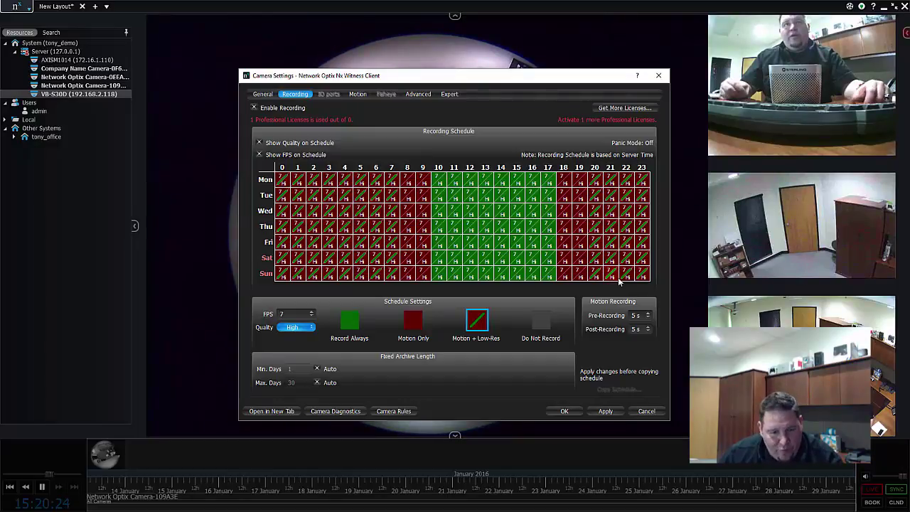
Apply the schedule, tick 'This is a fish-eye lens camera' on General, and open the Fisheye tab
{"action": "left_click", "coordinate": [606, 412]}
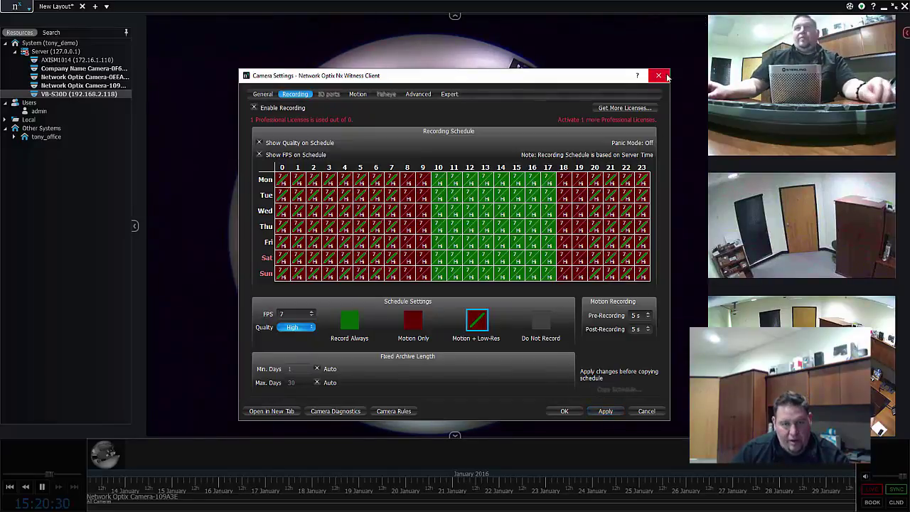
{"action": "left_click", "coordinate": [261, 95]}
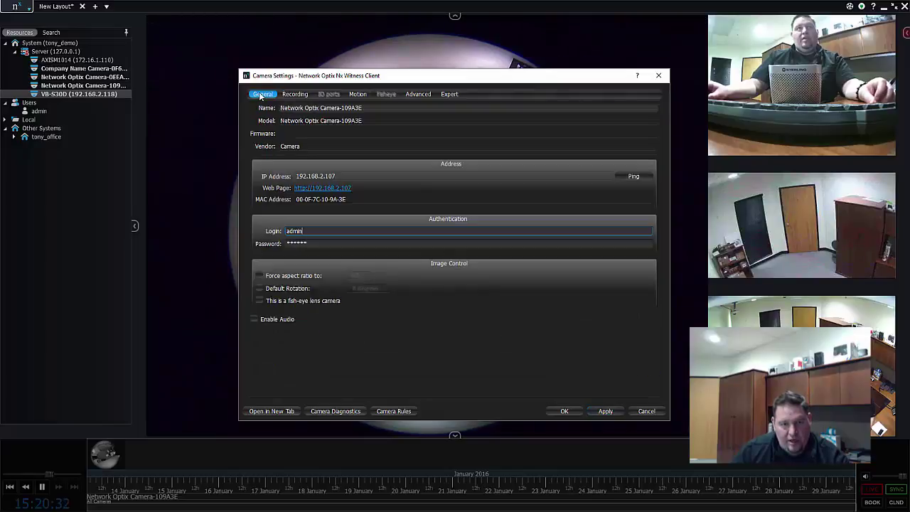
{"action": "left_click", "coordinate": [381, 51]}
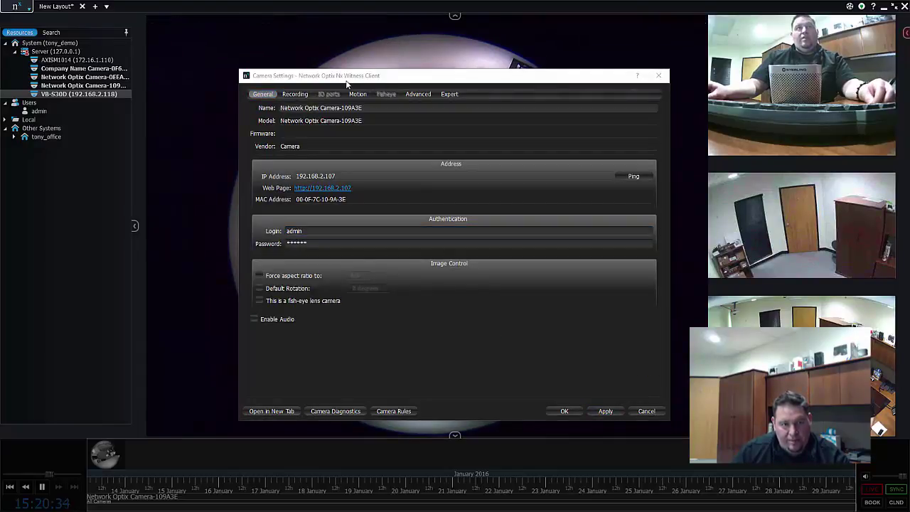
{"action": "left_click", "coordinate": [258, 301]}
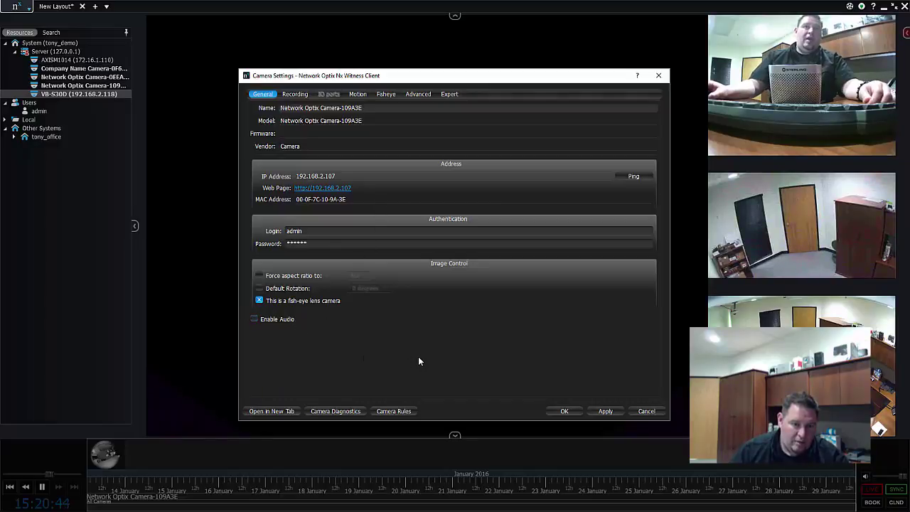
{"action": "left_click", "coordinate": [388, 95]}
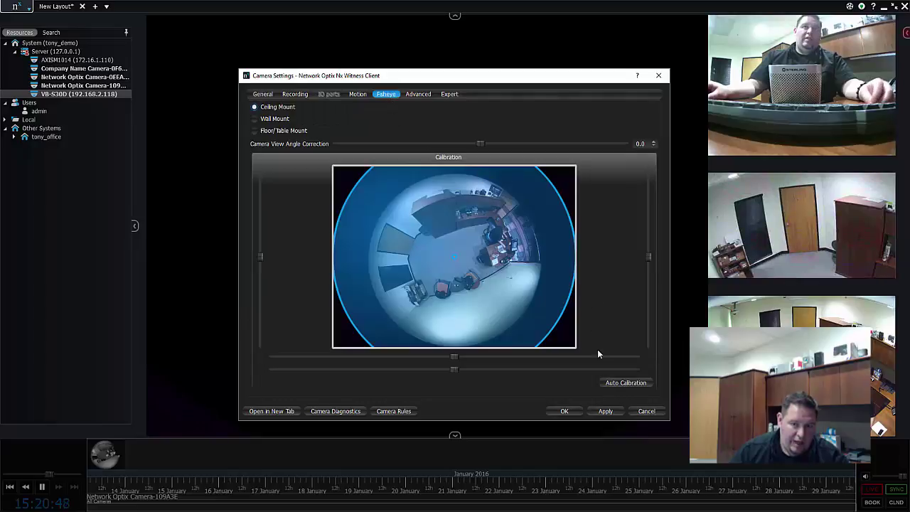
Auto-calibrate the fisheye circle, apply and OK, and dismiss the license-limit error and warning
{"action": "left_click", "coordinate": [611, 382]}
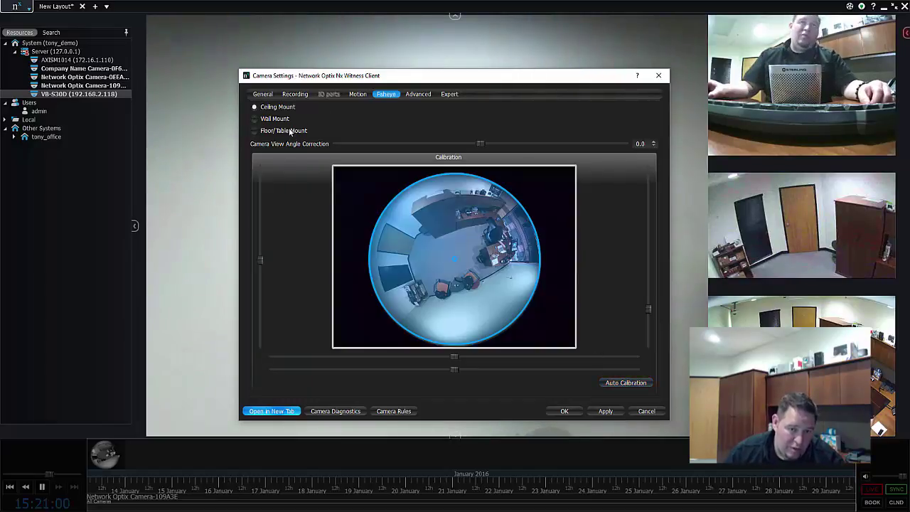
{"action": "left_click", "coordinate": [603, 411]}
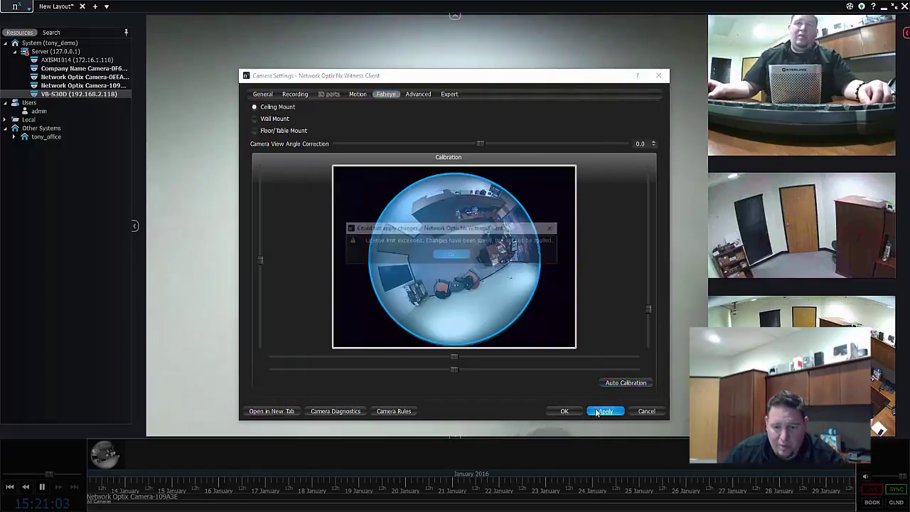
{"action": "left_click", "coordinate": [451, 255]}
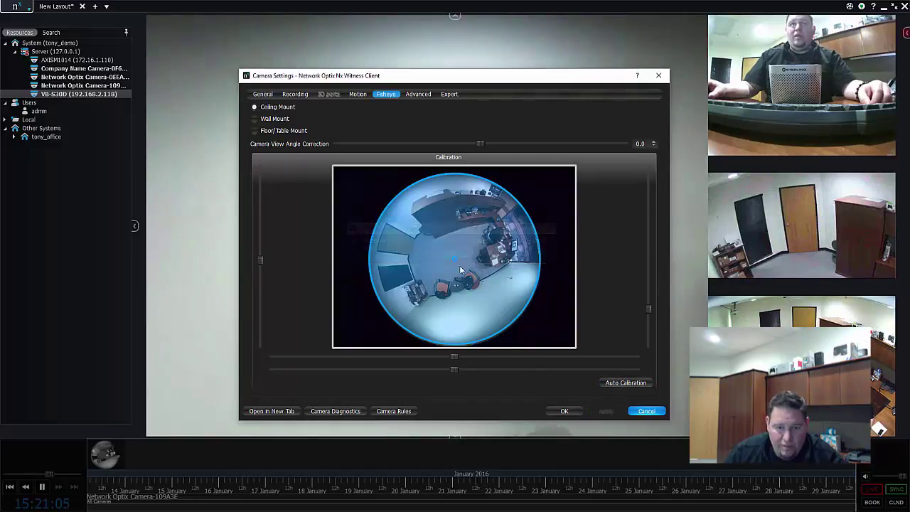
{"action": "left_click", "coordinate": [553, 412]}
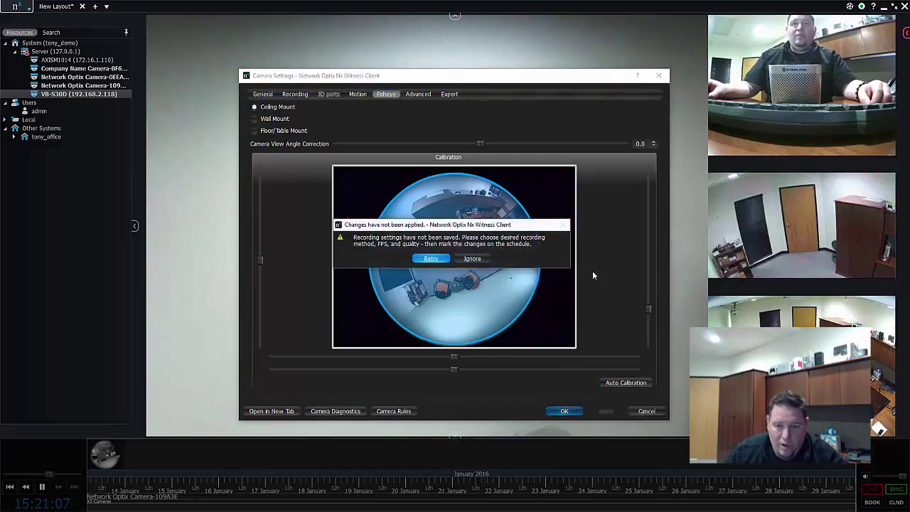
{"action": "left_click", "coordinate": [430, 258]}
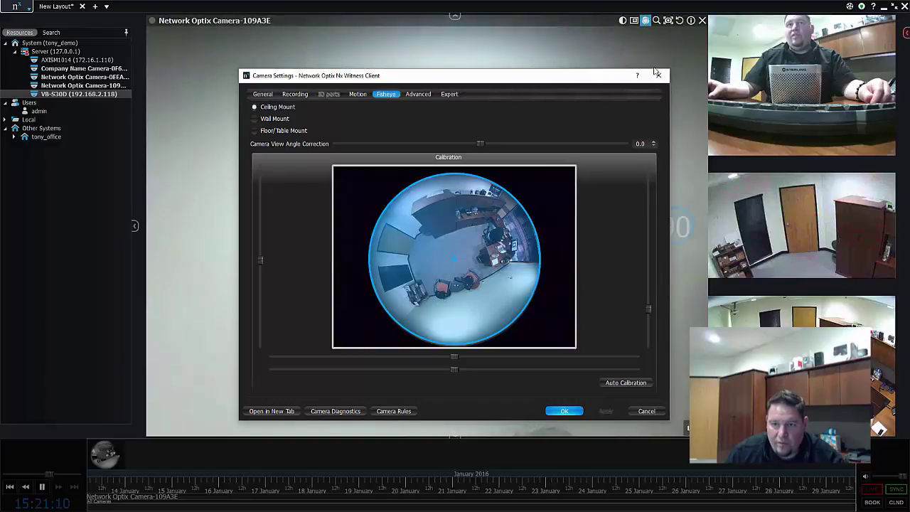
With dewarping on, pan toward the chair and shelf and widen the view to 180° then 360°
{"action": "left_click", "coordinate": [658, 75]}
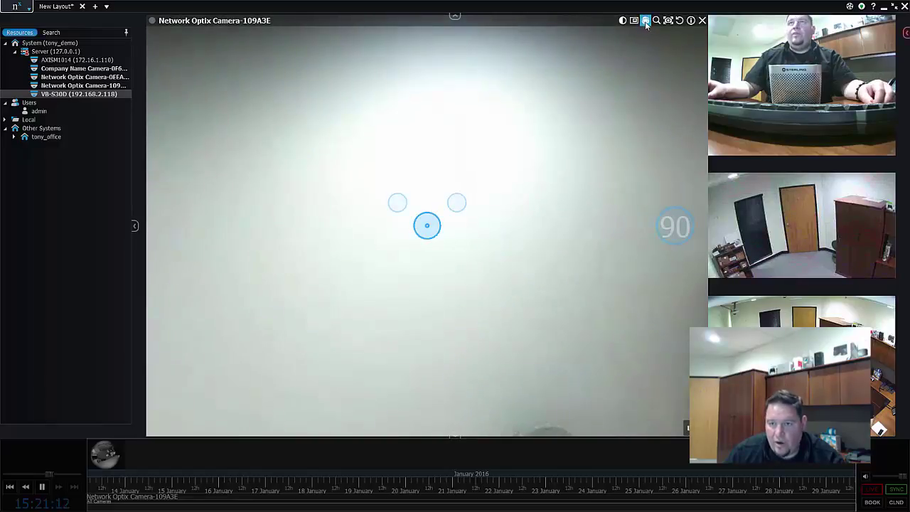
{"action": "left_click", "coordinate": [645, 21]}
{"action": "left_click", "coordinate": [645, 20]}
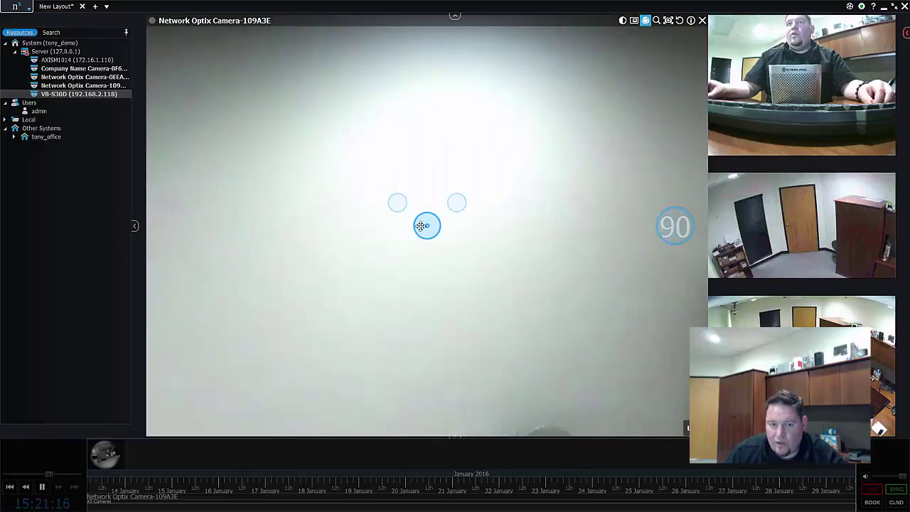
{"action": "left_click_drag", "start_coordinate": [422, 231], "coordinate": [679, 185]}
{"action": "left_click", "coordinate": [665, 229]}
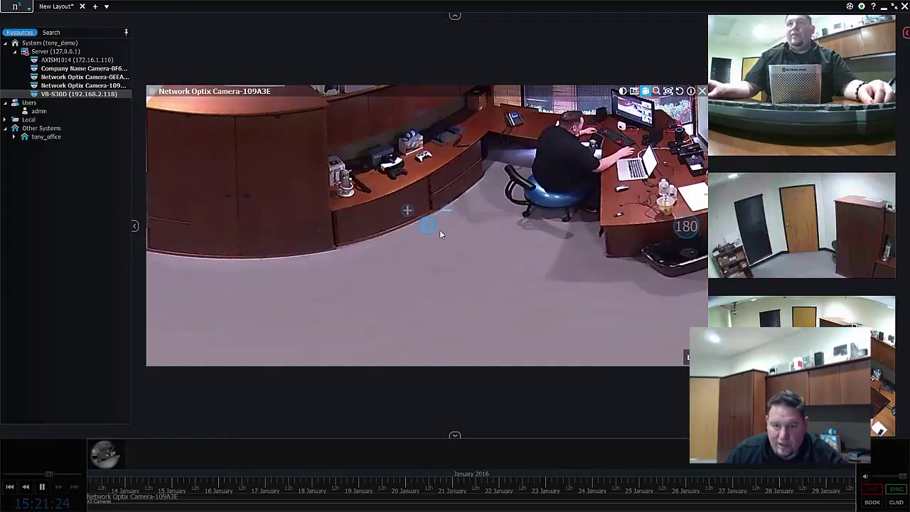
{"action": "left_click", "coordinate": [681, 229]}
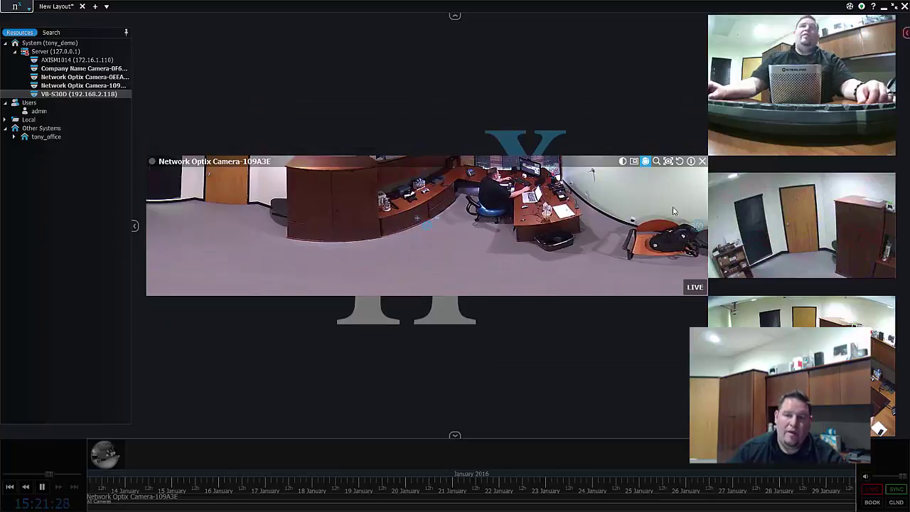
Switch off dewarping on Network Optix Camera-109A3E's tile to show the raw circular fisheye image
{"action": "left_click", "coordinate": [645, 162]}
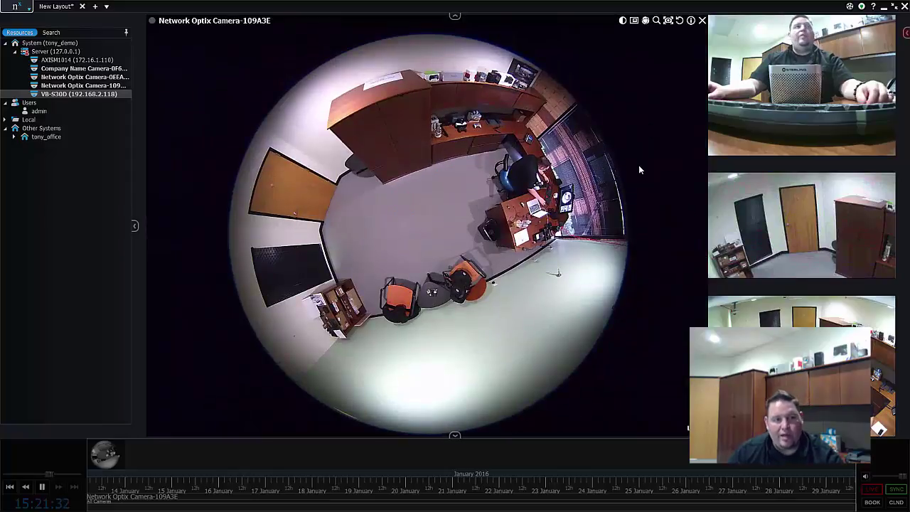